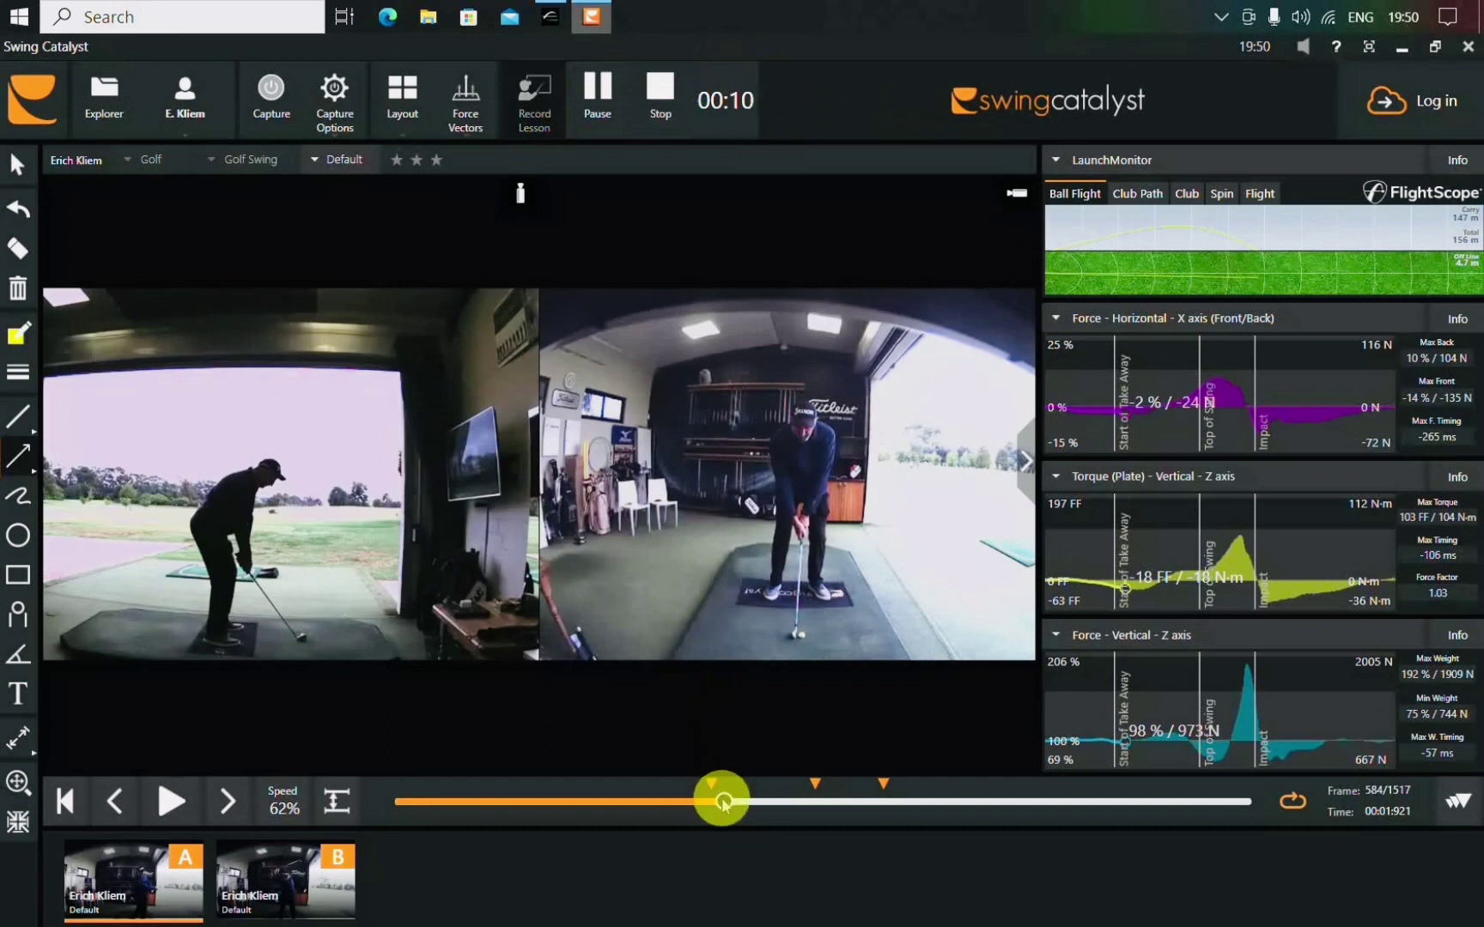
- Replace the LaunchMonitor data view with Pressure and Stance and scrub the swing past the top to the follow-through
mouse_move(723, 803)
mouse_down()
mouse_move(990, 803)
mouse_move(718, 802)
mouse_up()
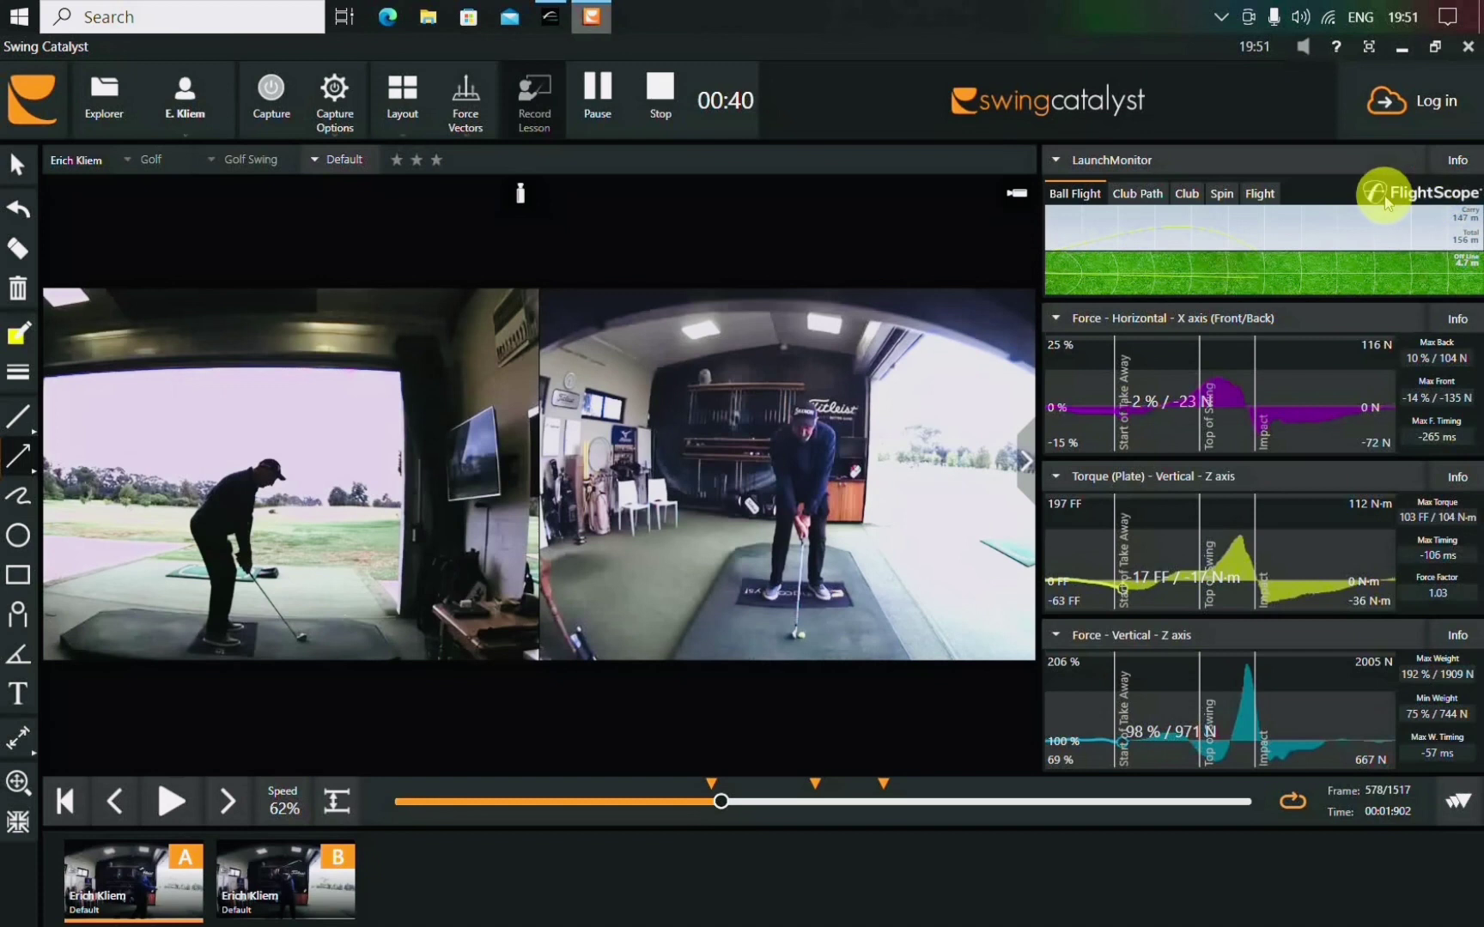
click(1056, 159)
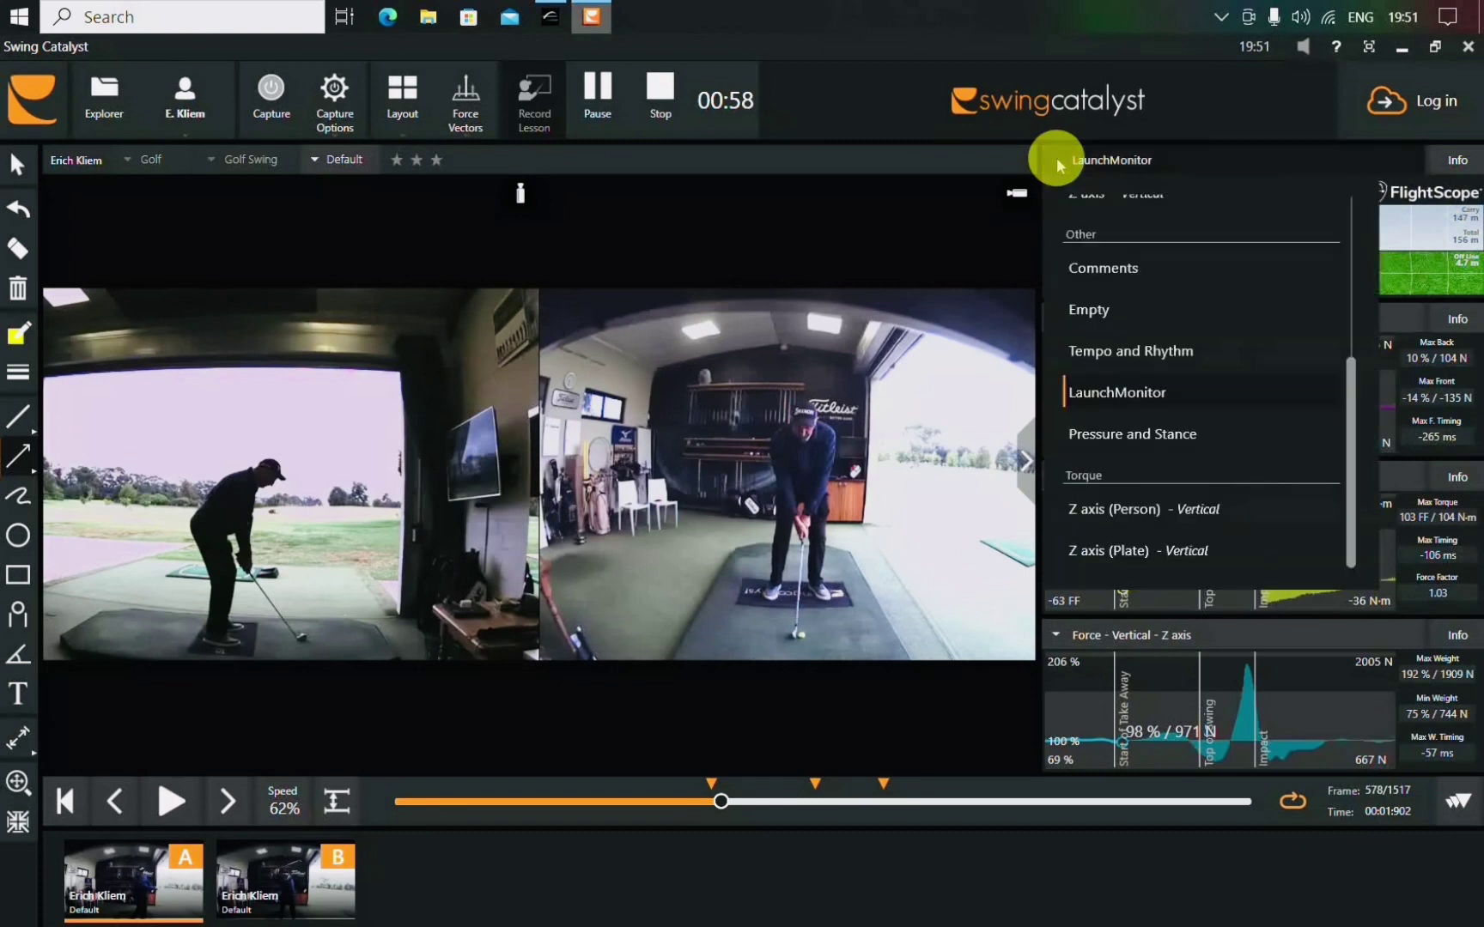
click(1097, 433)
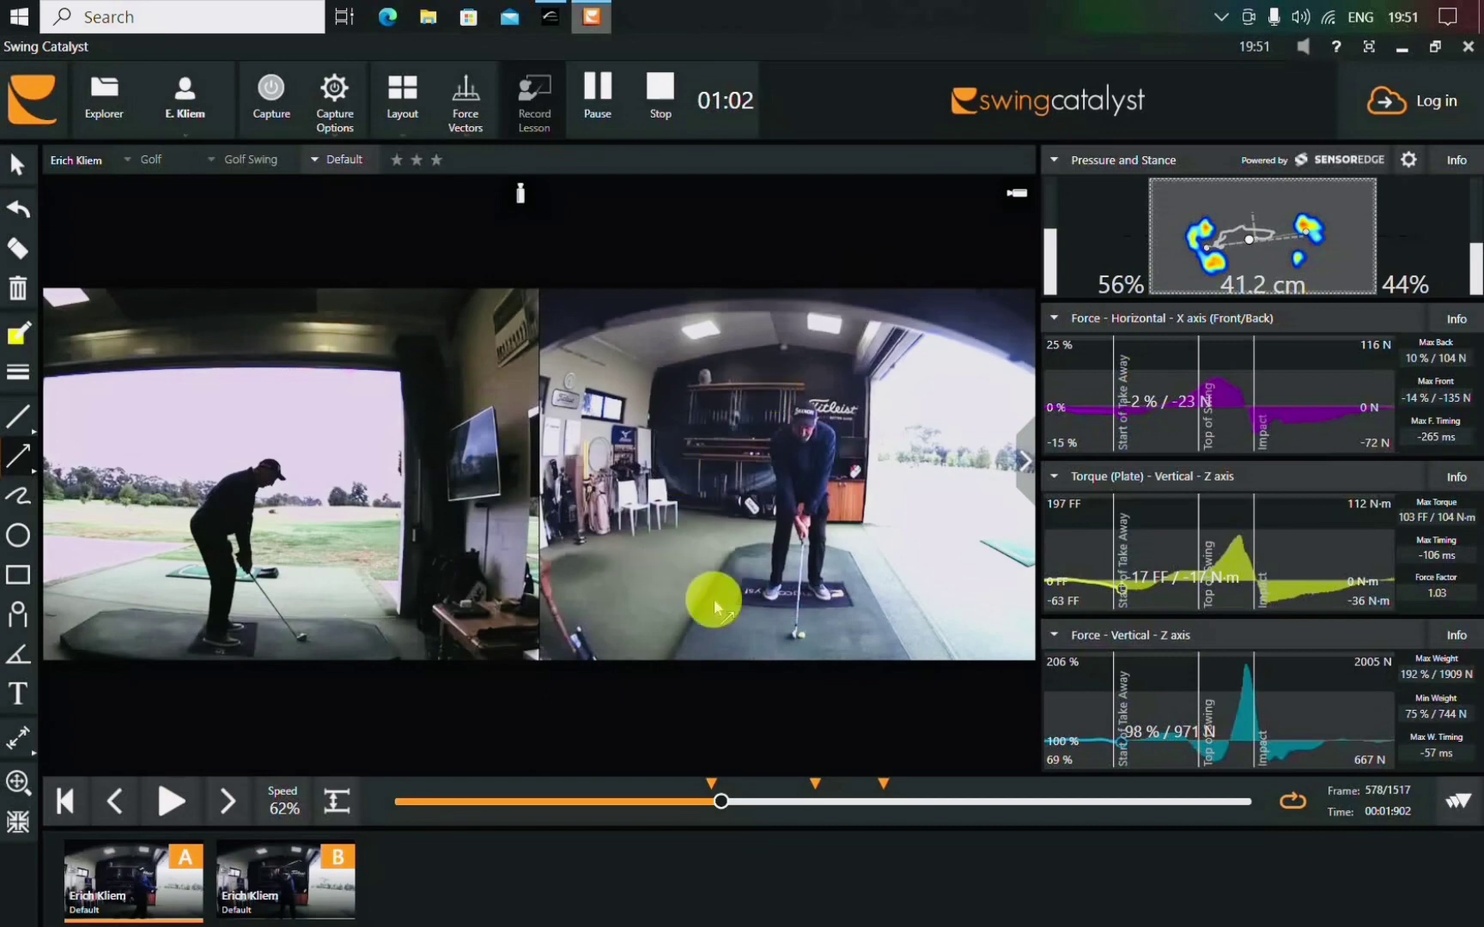
drag(716, 797, 829, 803)
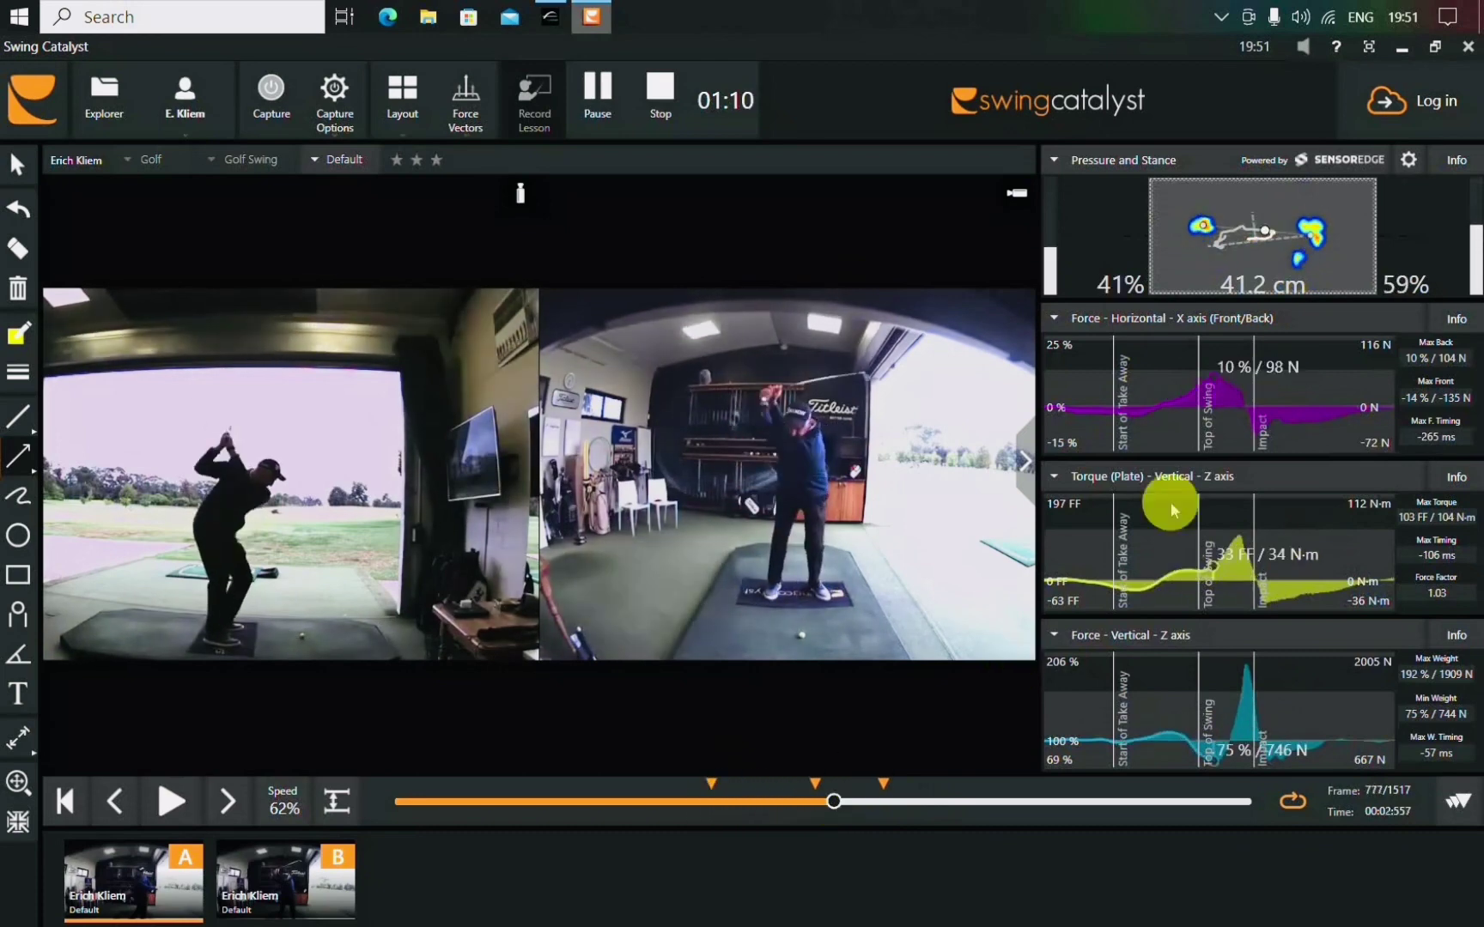
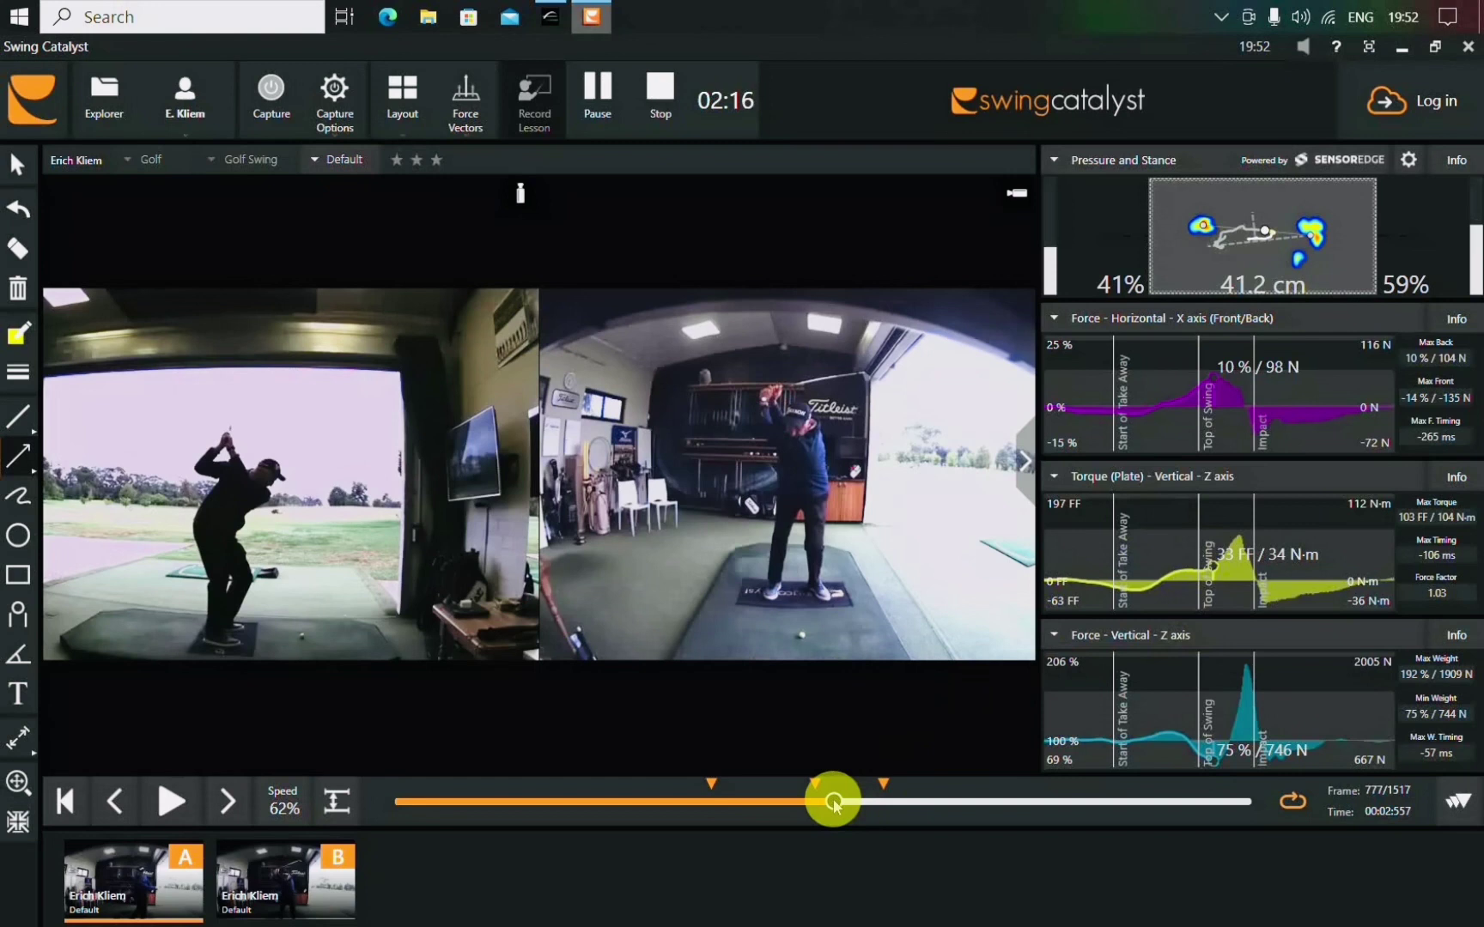
drag(833, 803, 961, 800)
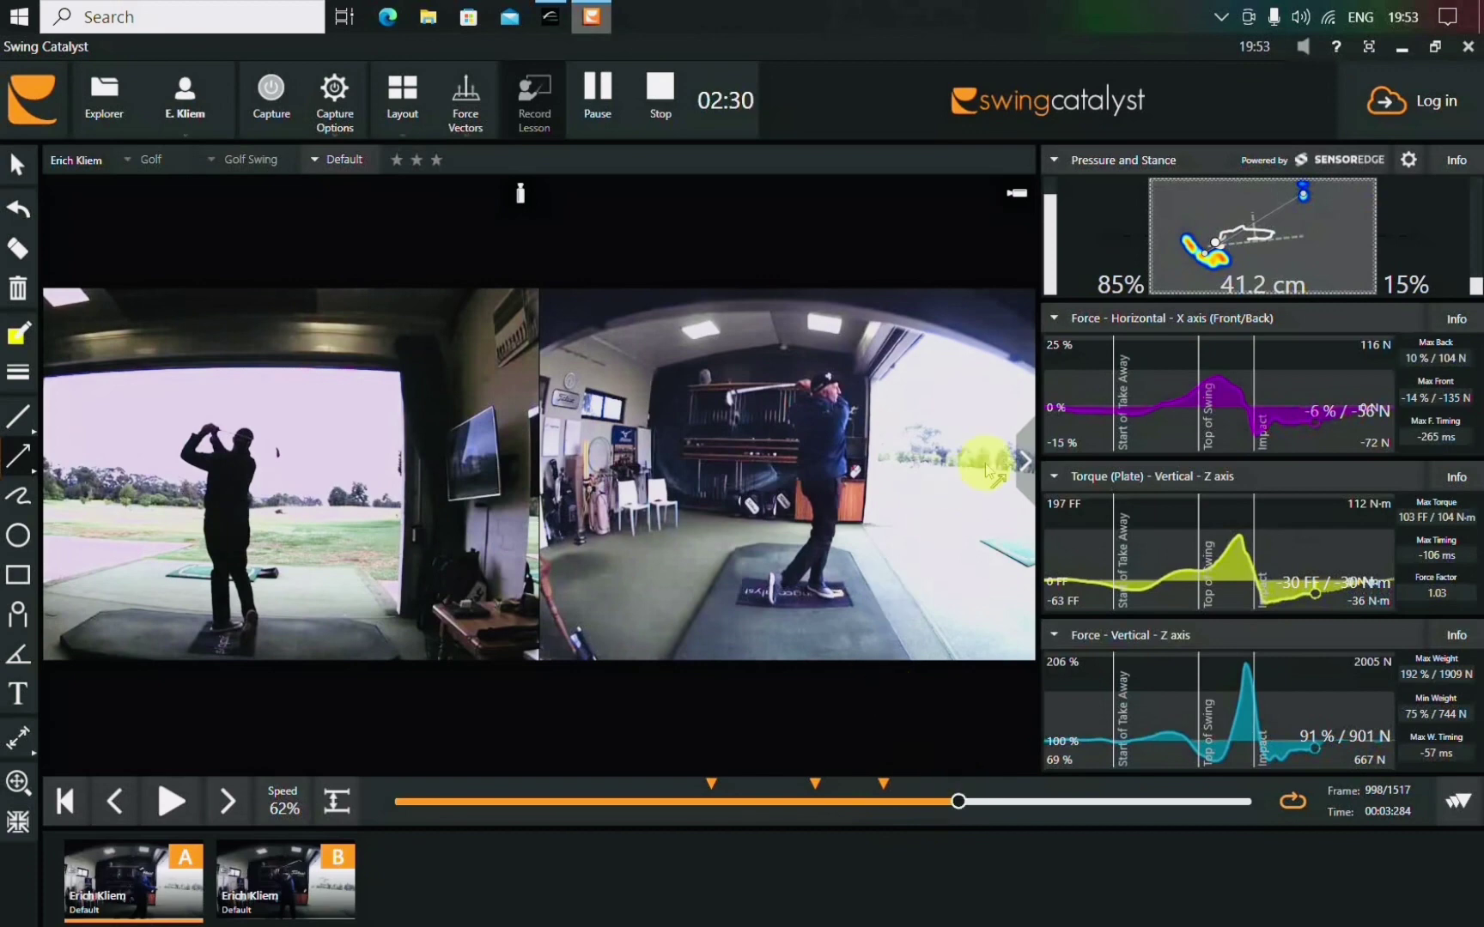
- Hide the data views, go back to the top of swing, and draw a sideways chest arrow and a downward leg arrow on the face-on video
click(1024, 464)
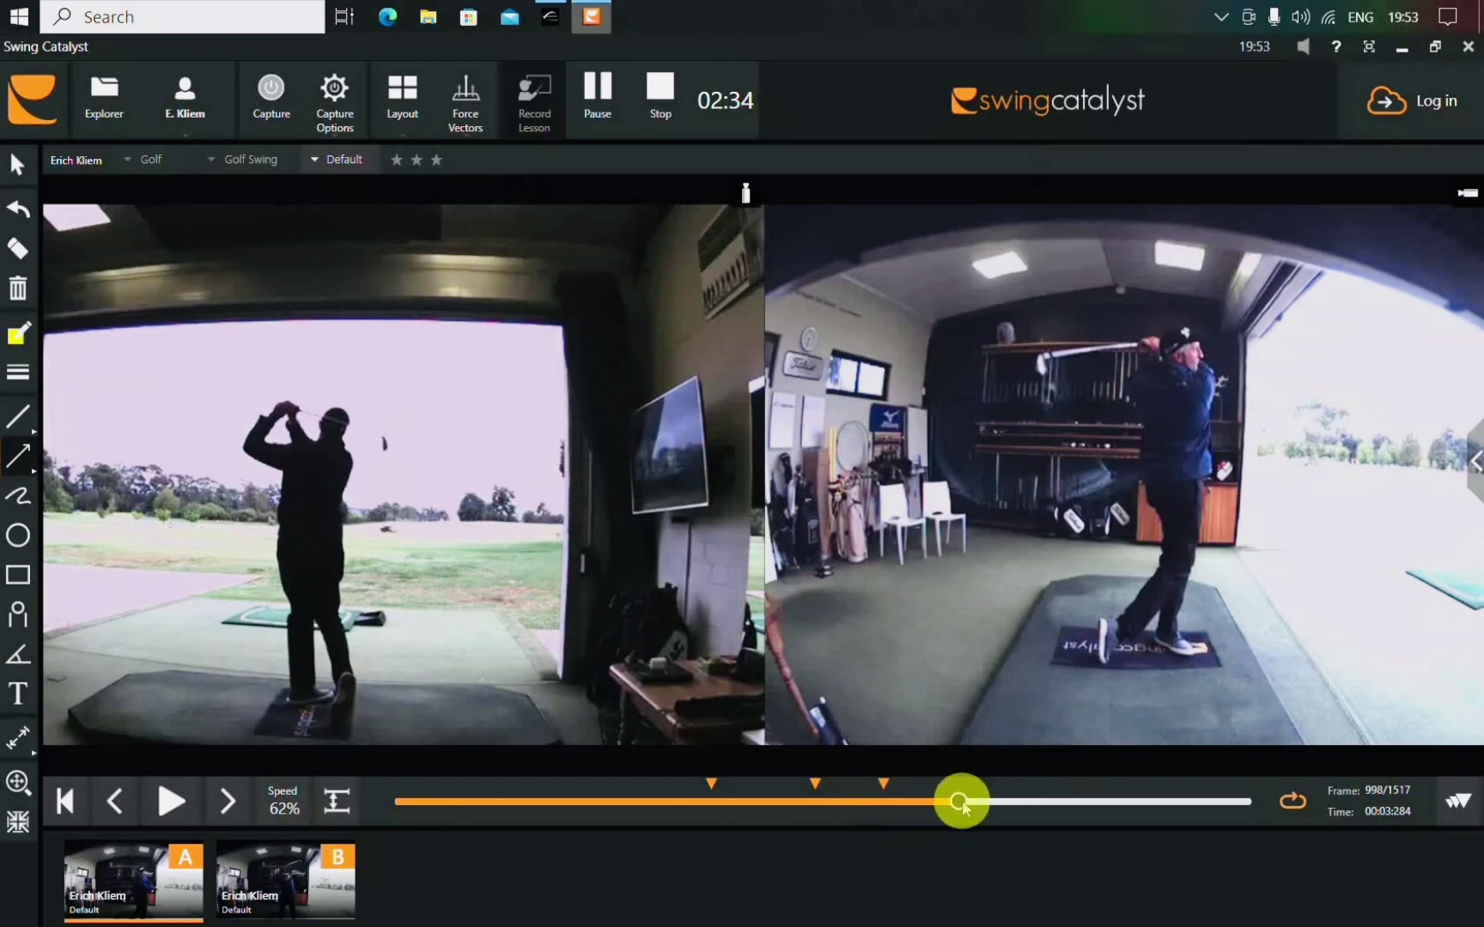
drag(964, 807, 829, 802)
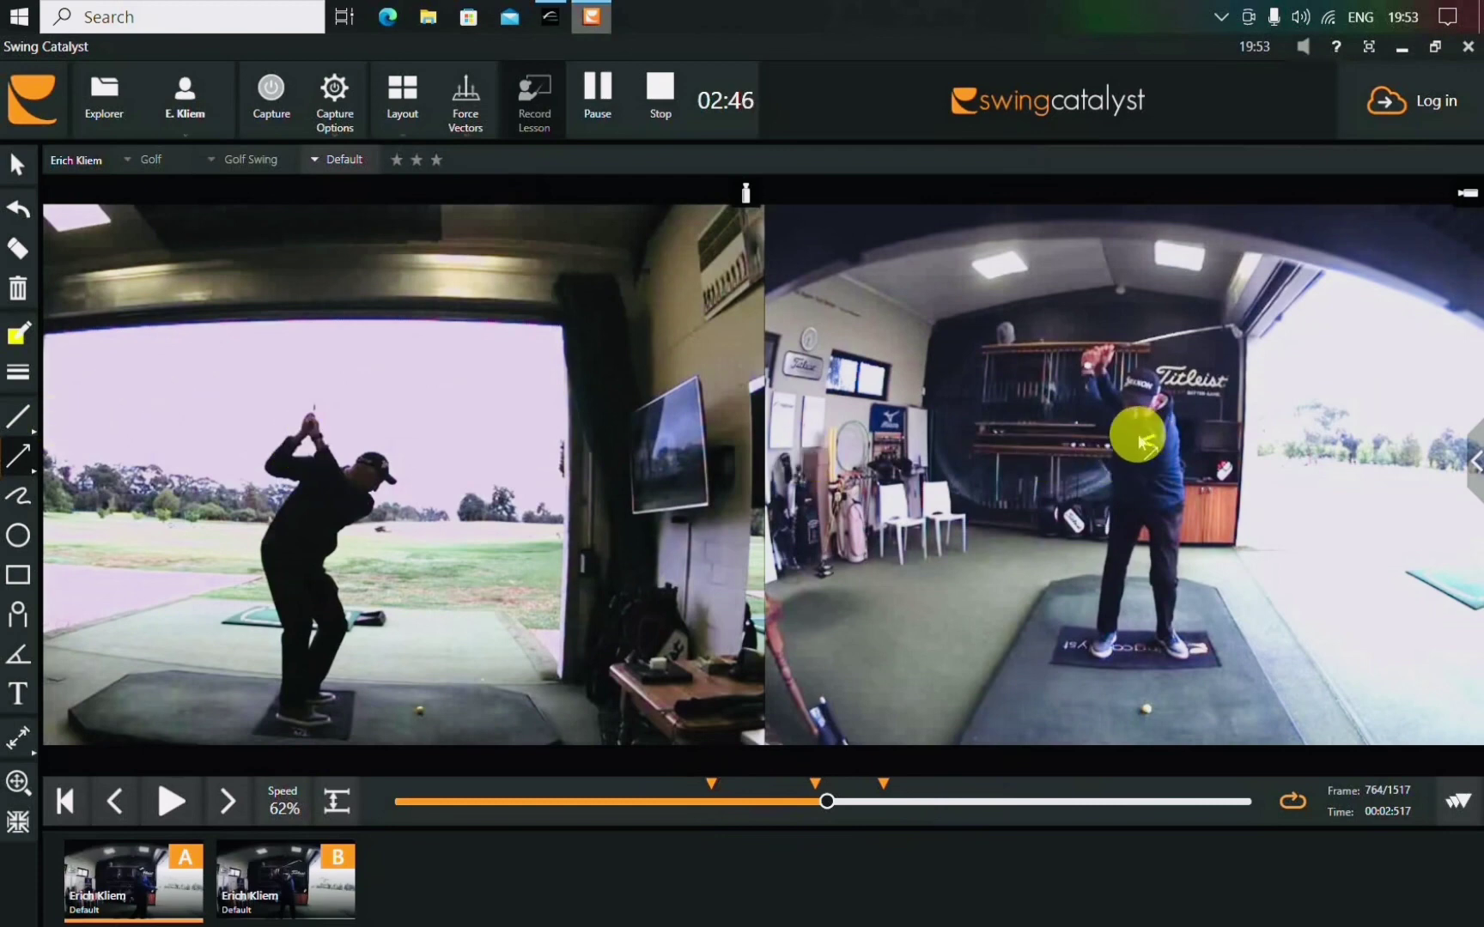
drag(1149, 437, 1115, 440)
drag(1163, 515, 1170, 639)
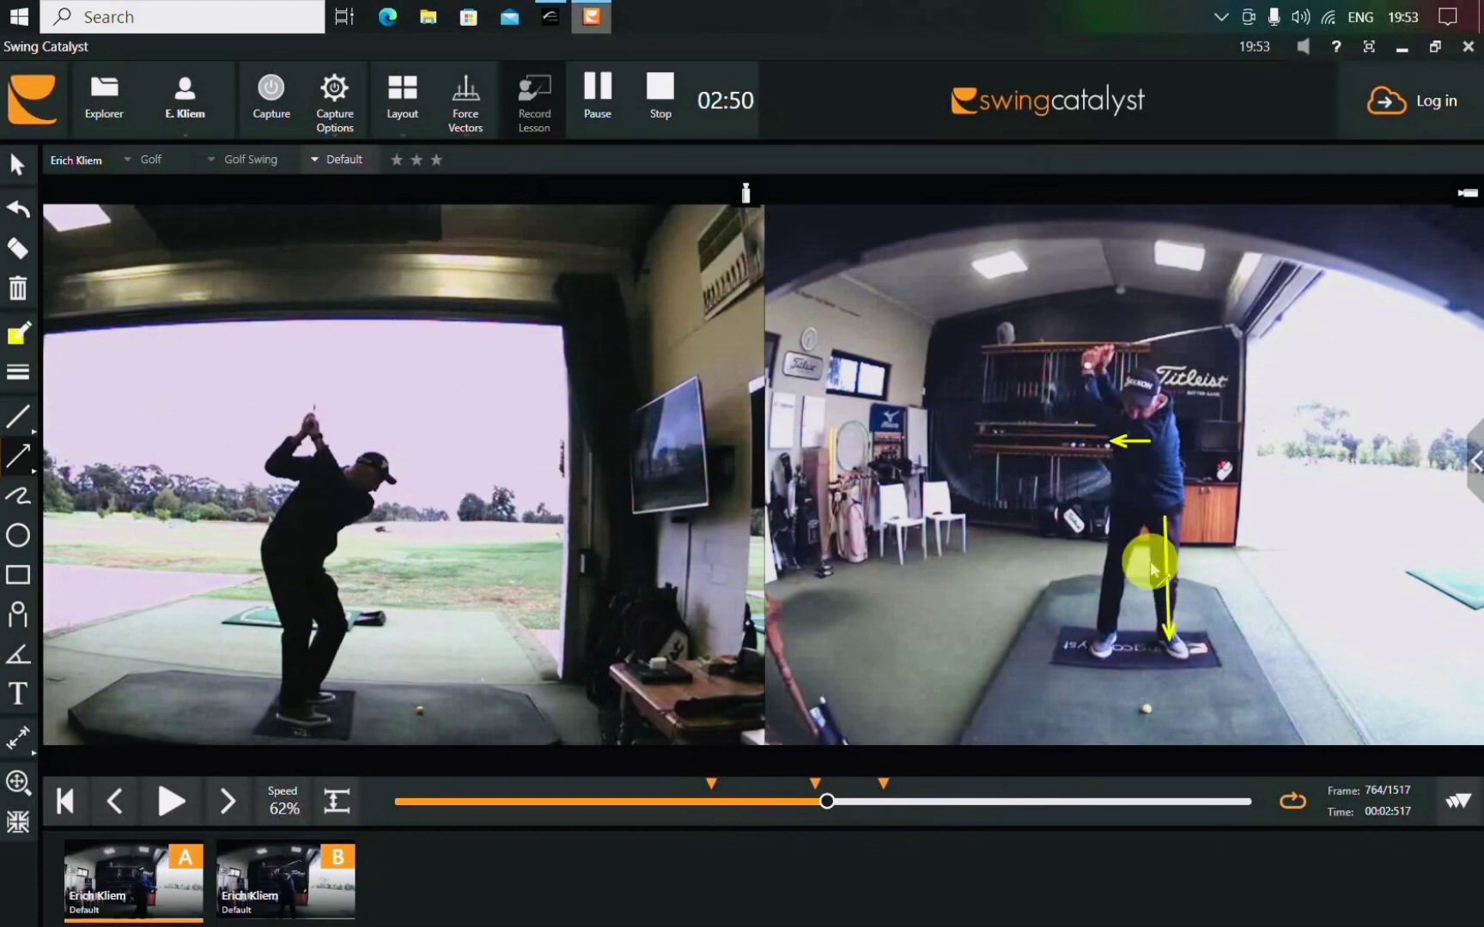
- Clear the drawn arrows, show the data views again and return the swing to the start of take away
click(17, 288)
click(1472, 464)
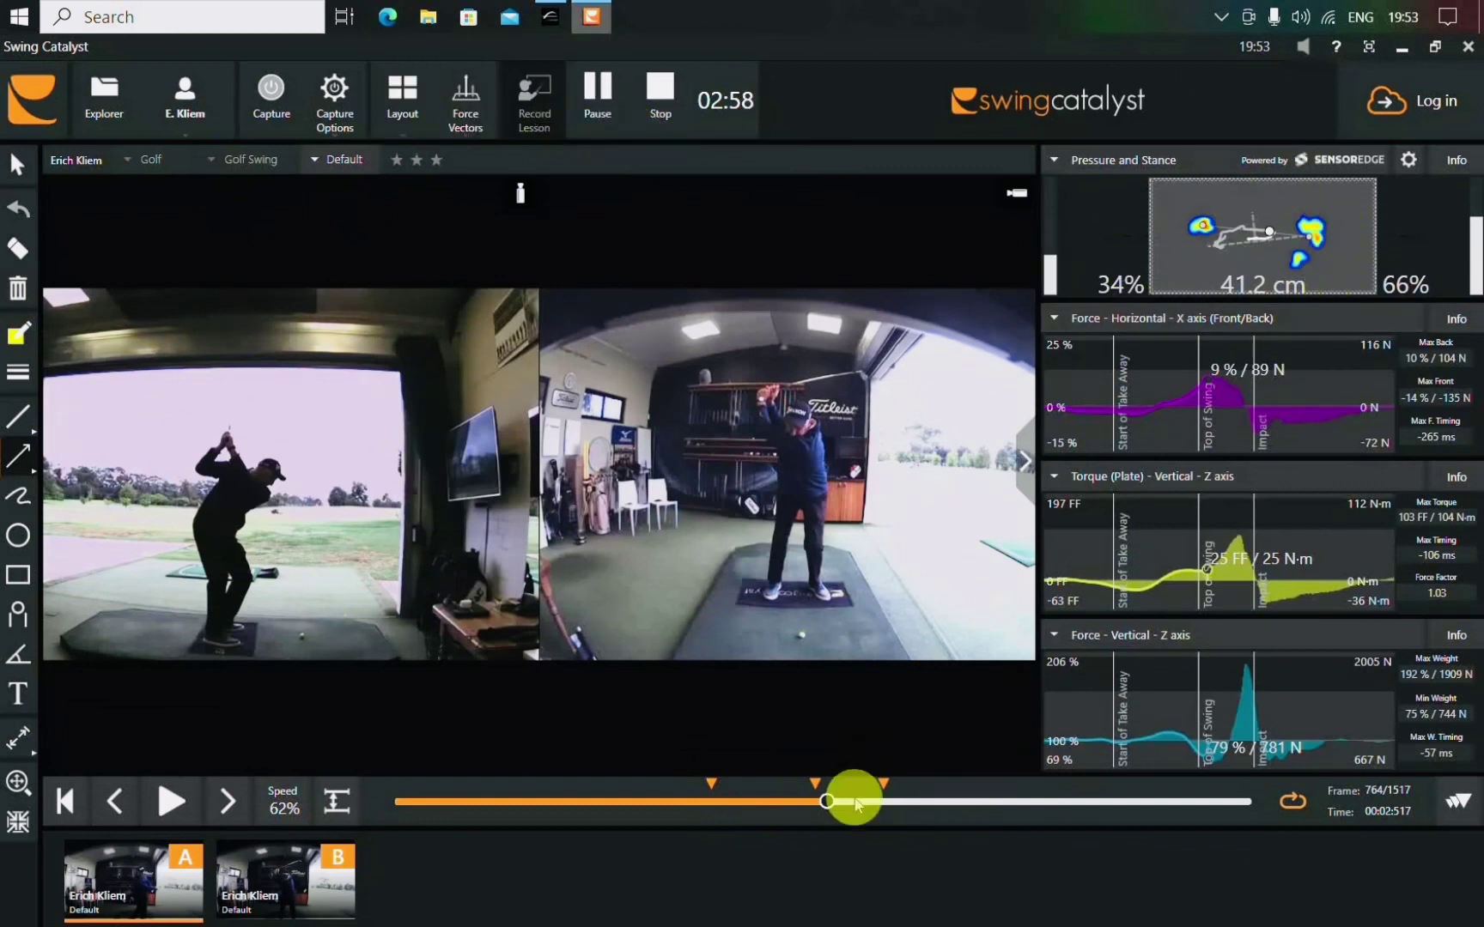
drag(827, 800, 712, 801)
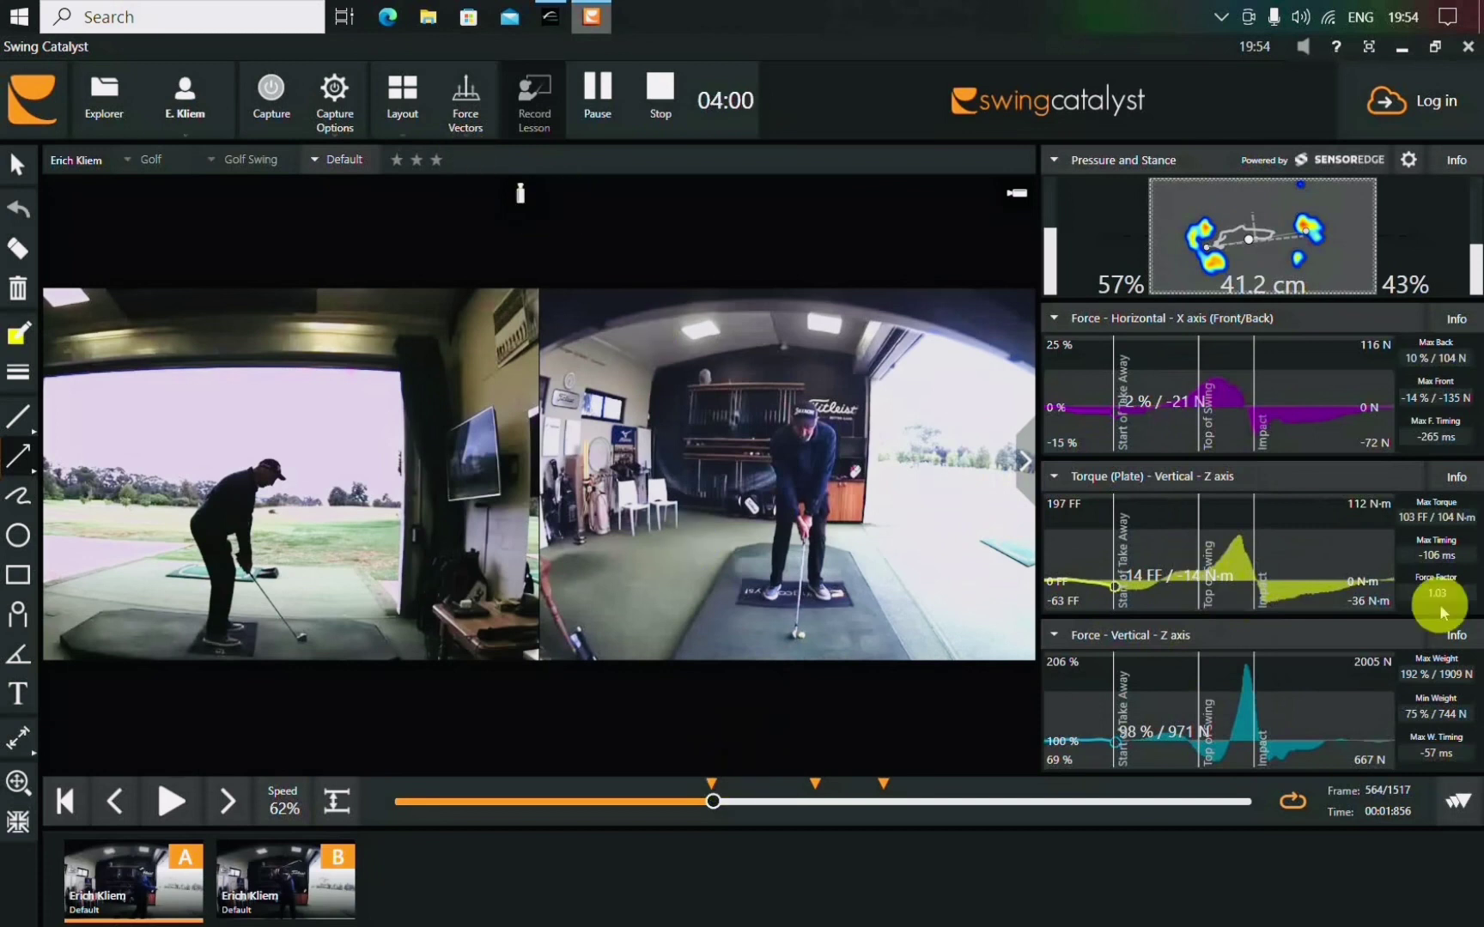
- Switch the layout to Data Centric to view the videos beside larger pressure and vertical force data
click(399, 90)
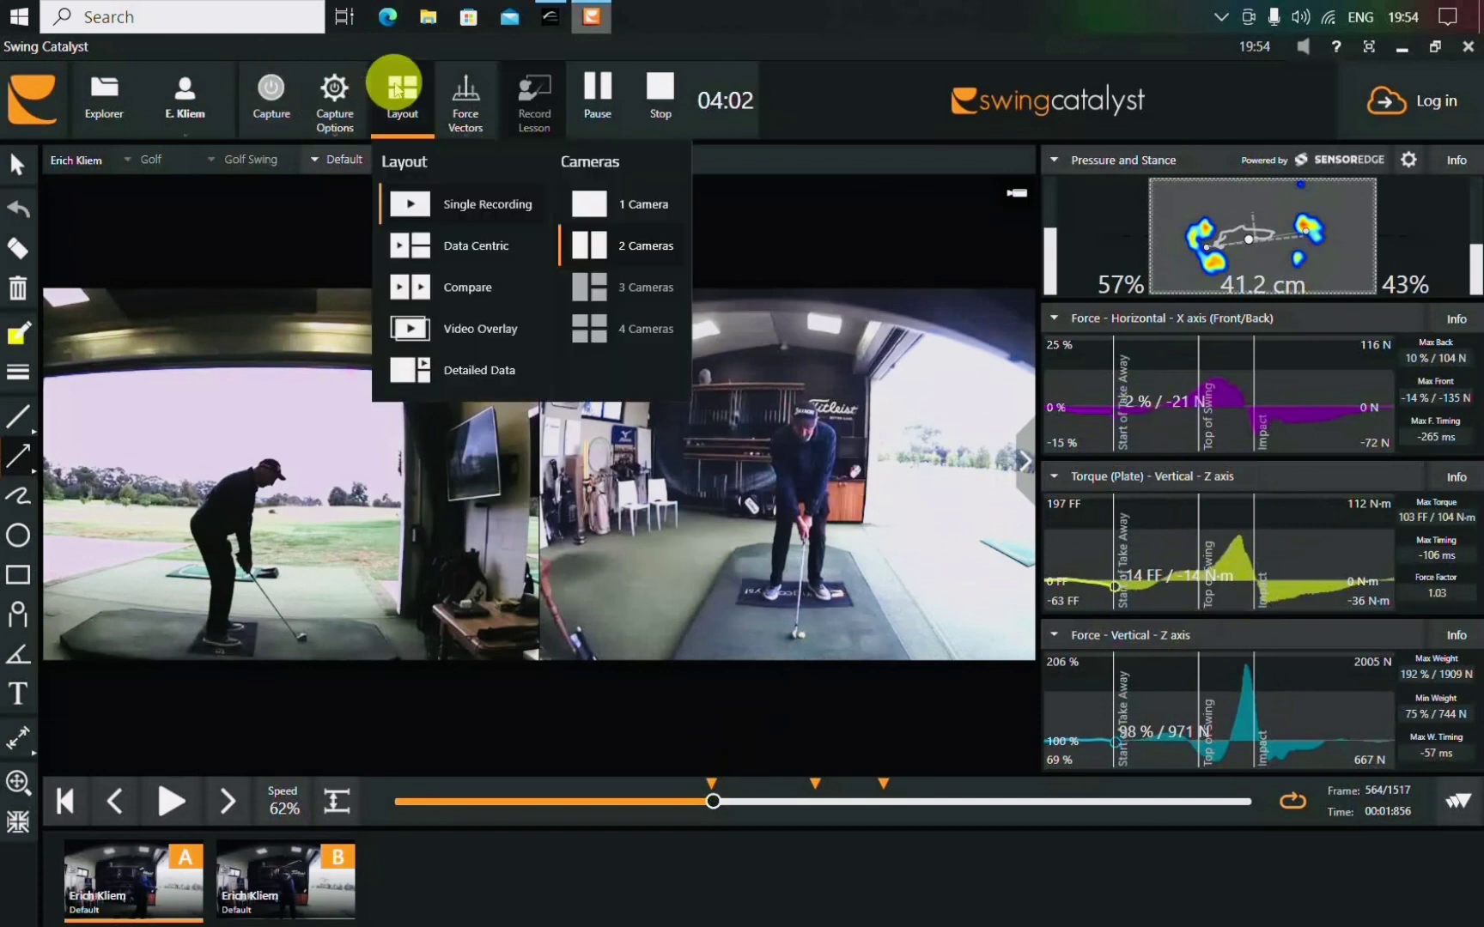
click(468, 246)
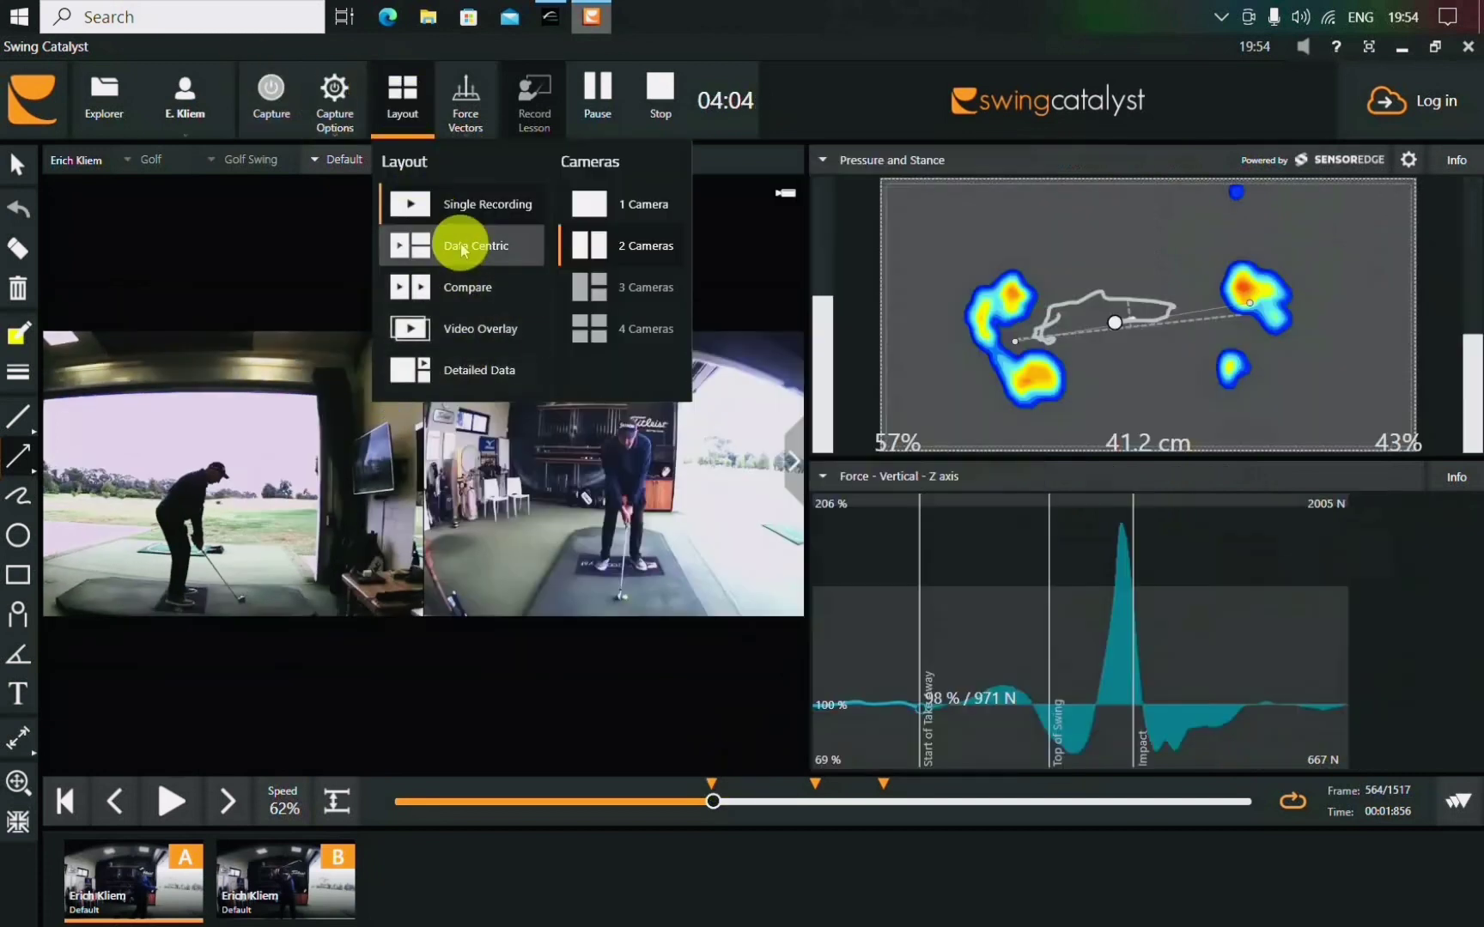
click(765, 280)
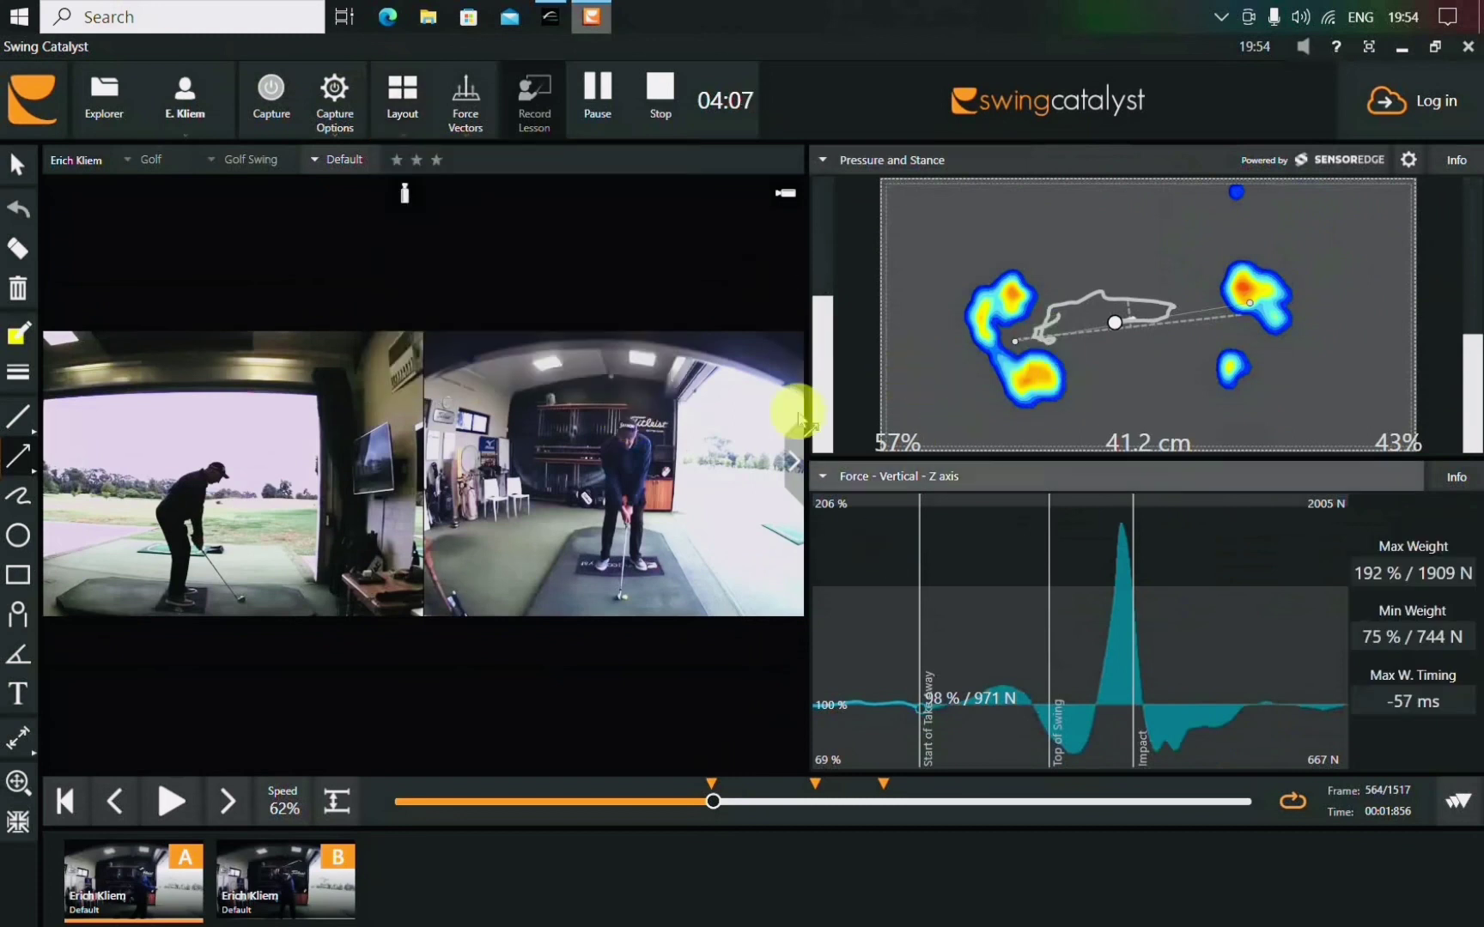
- Switch the layout to Detailed Data and scrub the pressure trace from the start of take away to just past impact
click(404, 93)
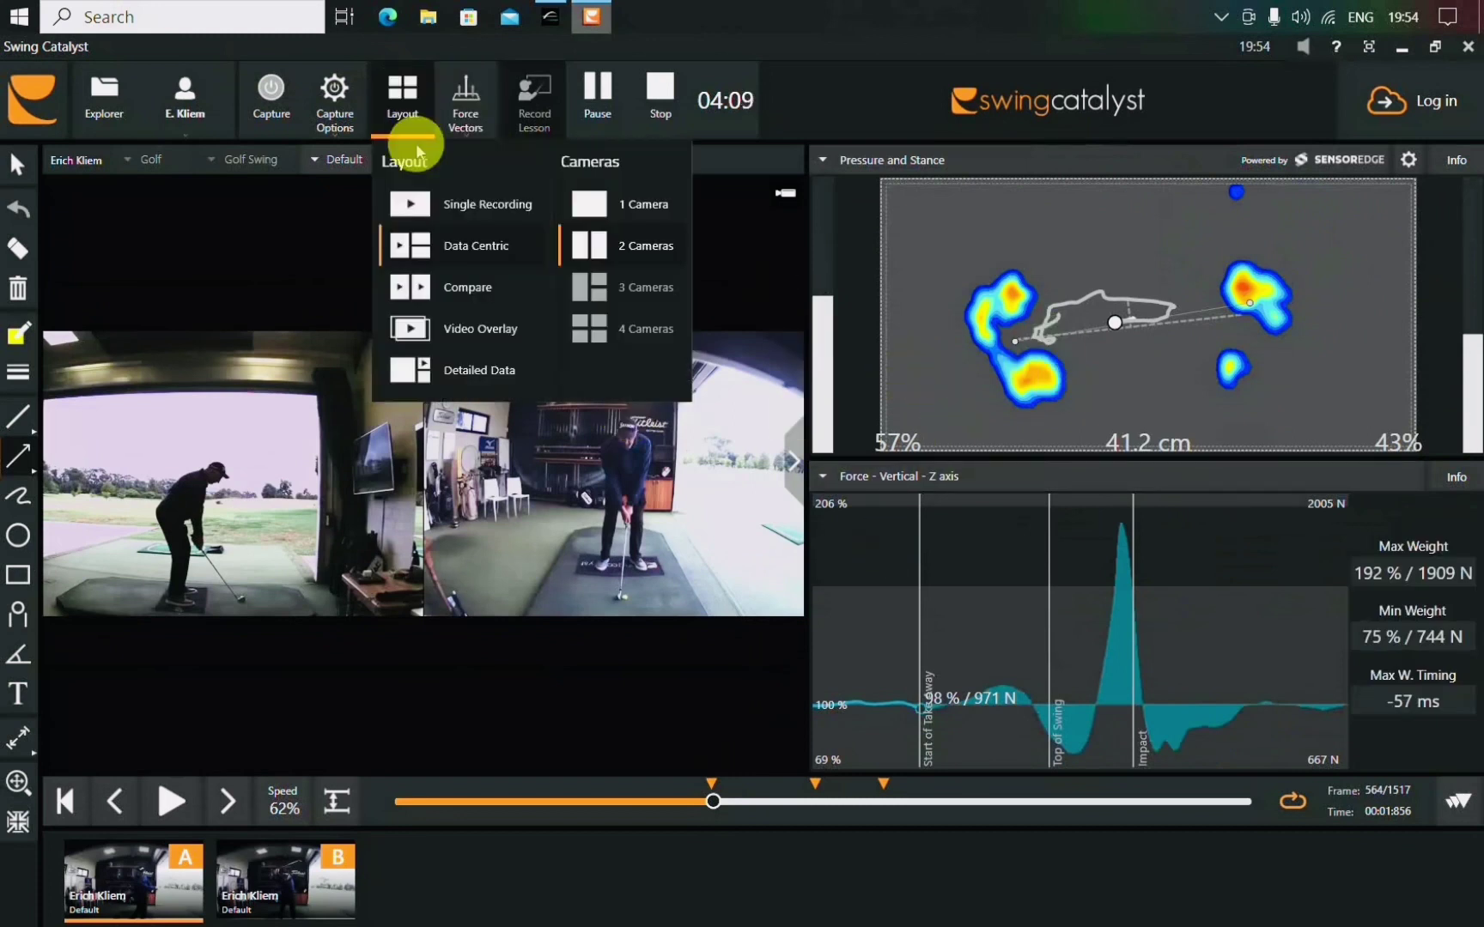
click(464, 370)
click(927, 441)
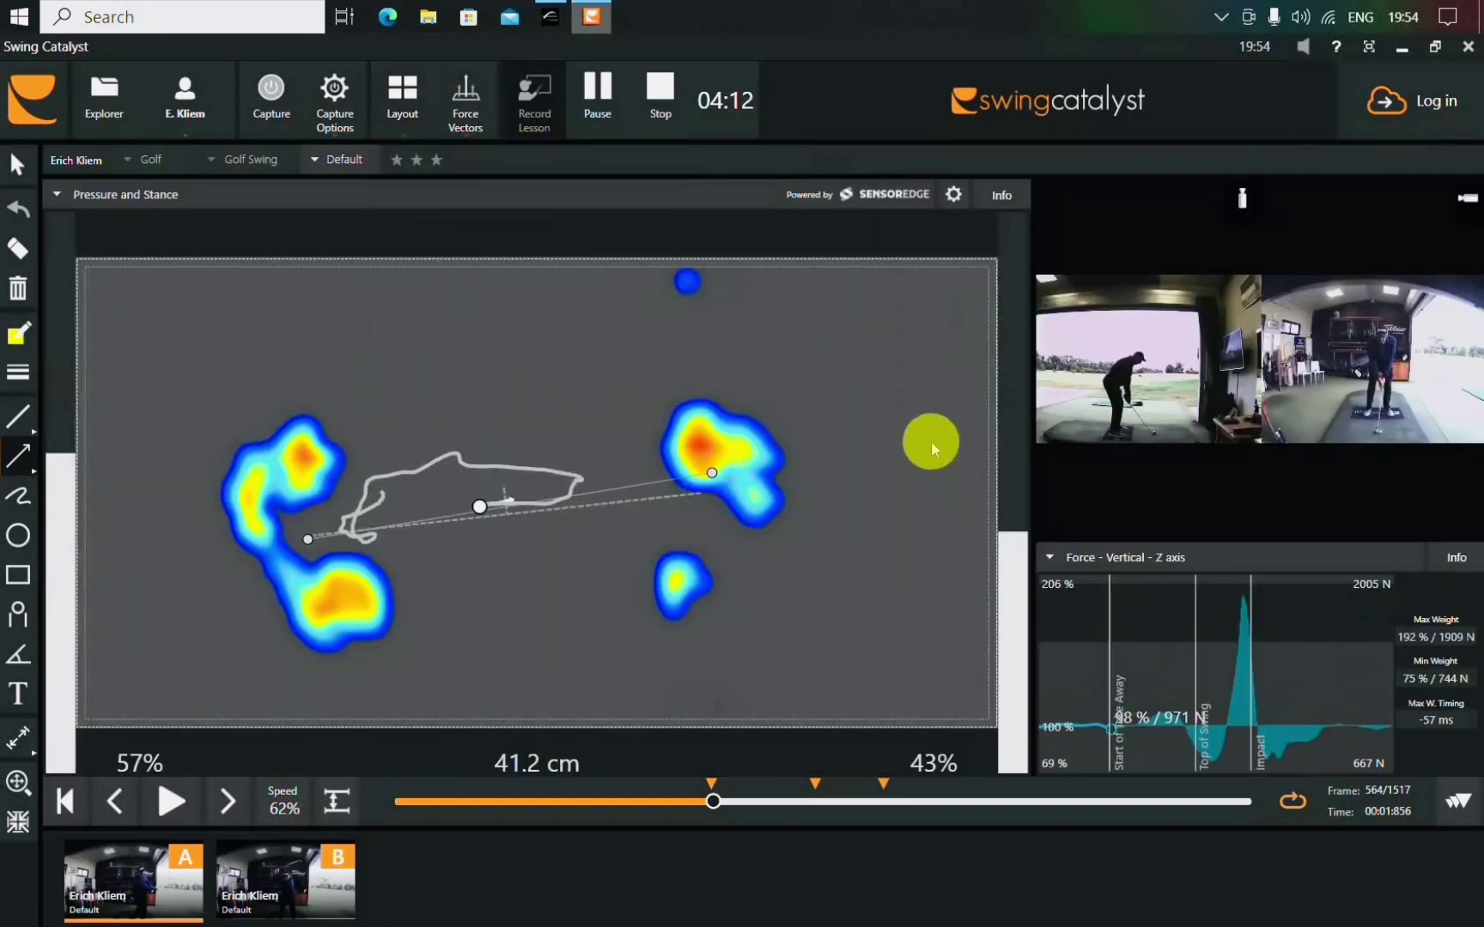
click(710, 797)
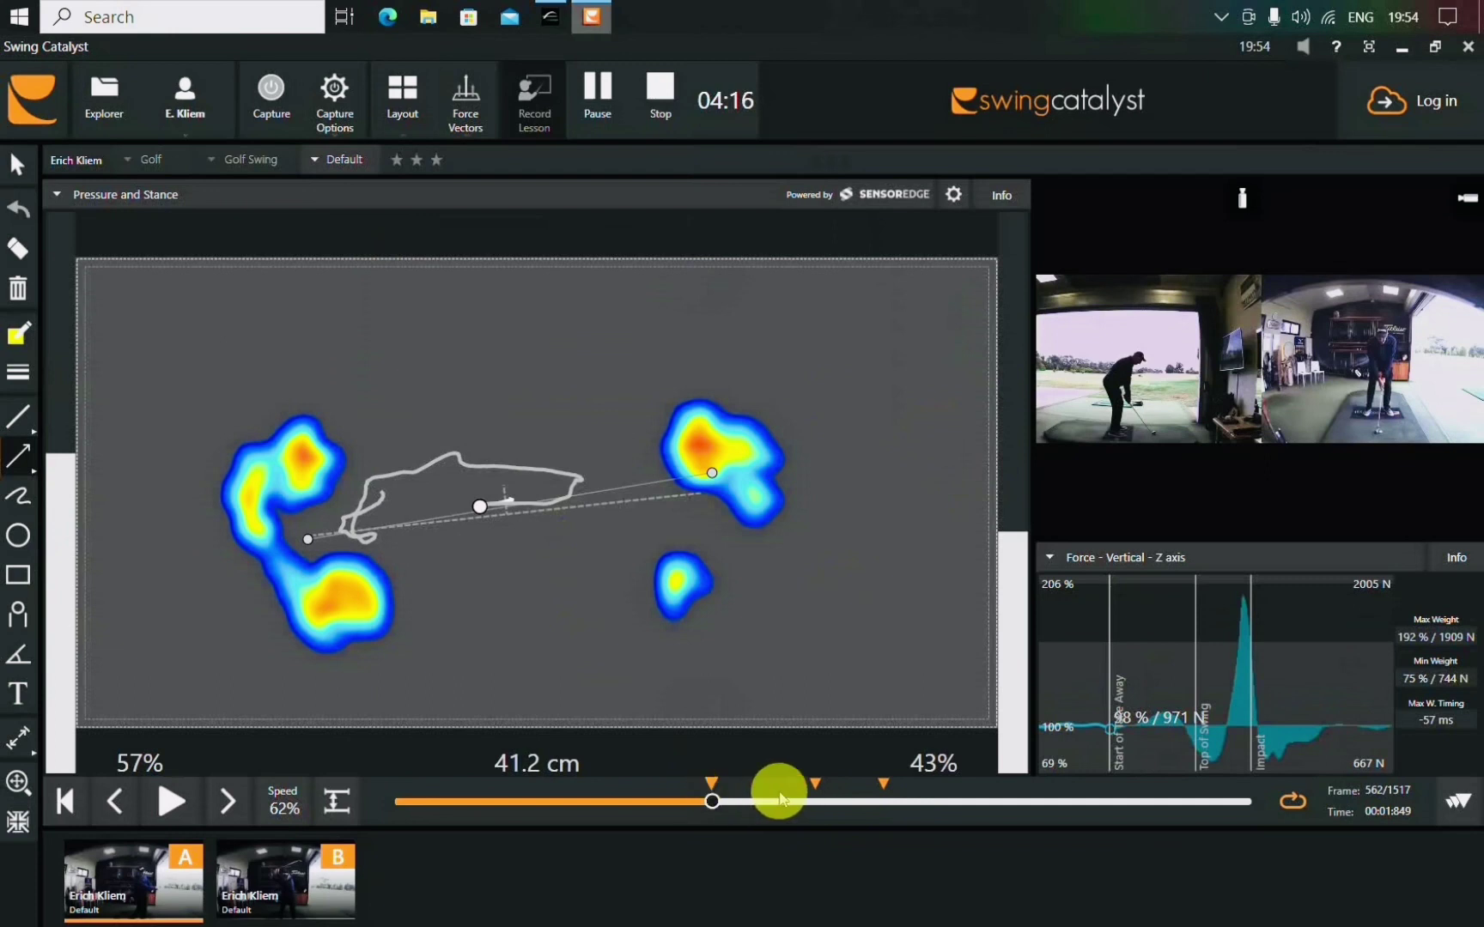
drag(707, 797, 887, 810)
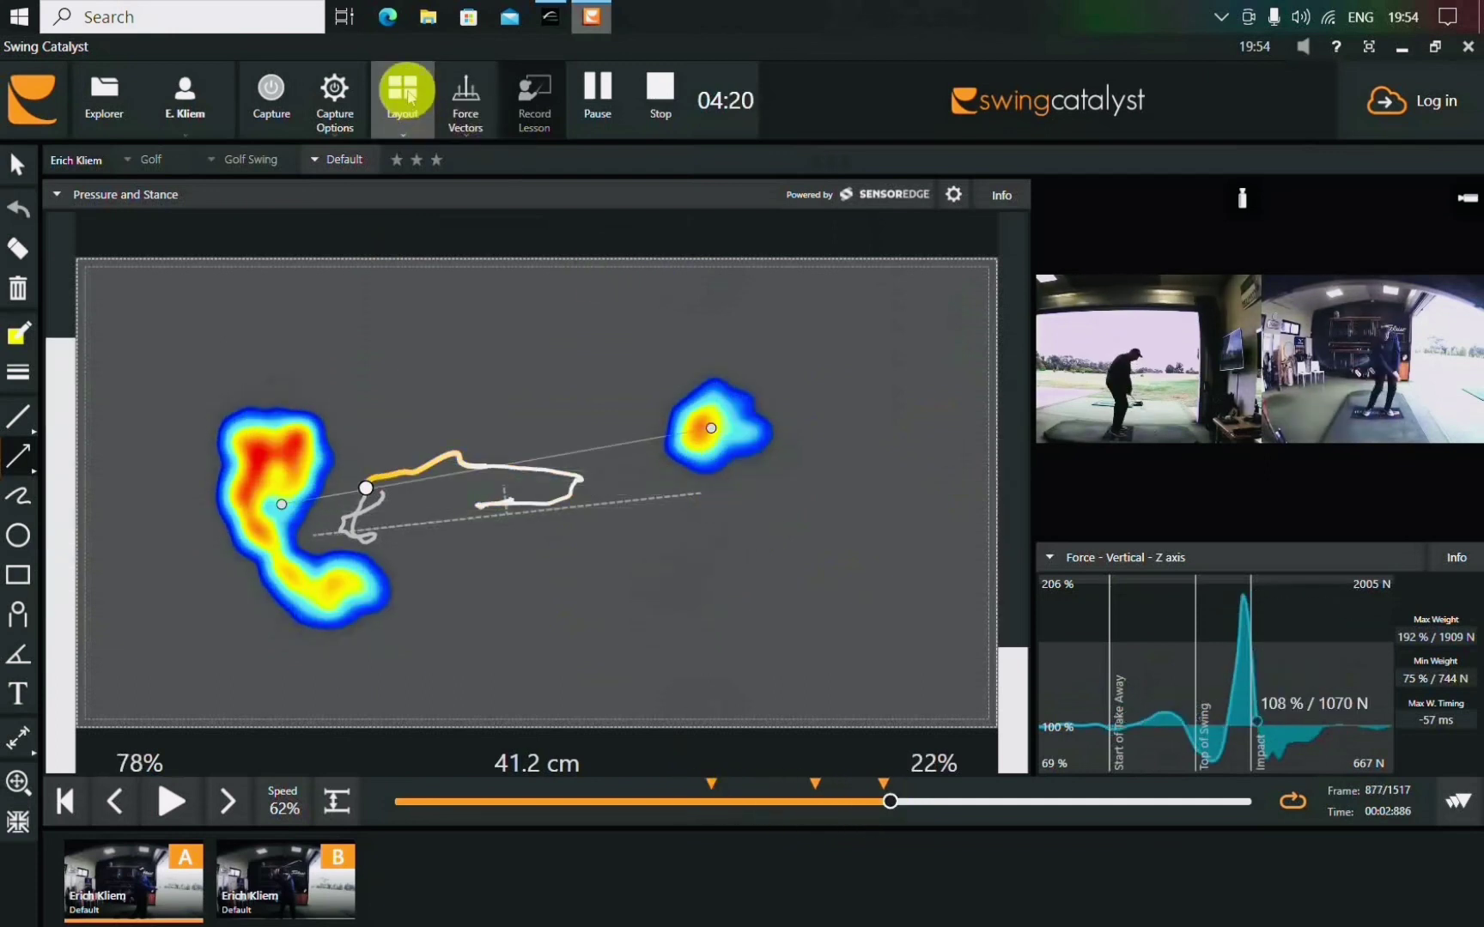
- Switch the layout to Compare to view recordings A and B side by side
click(406, 95)
click(463, 288)
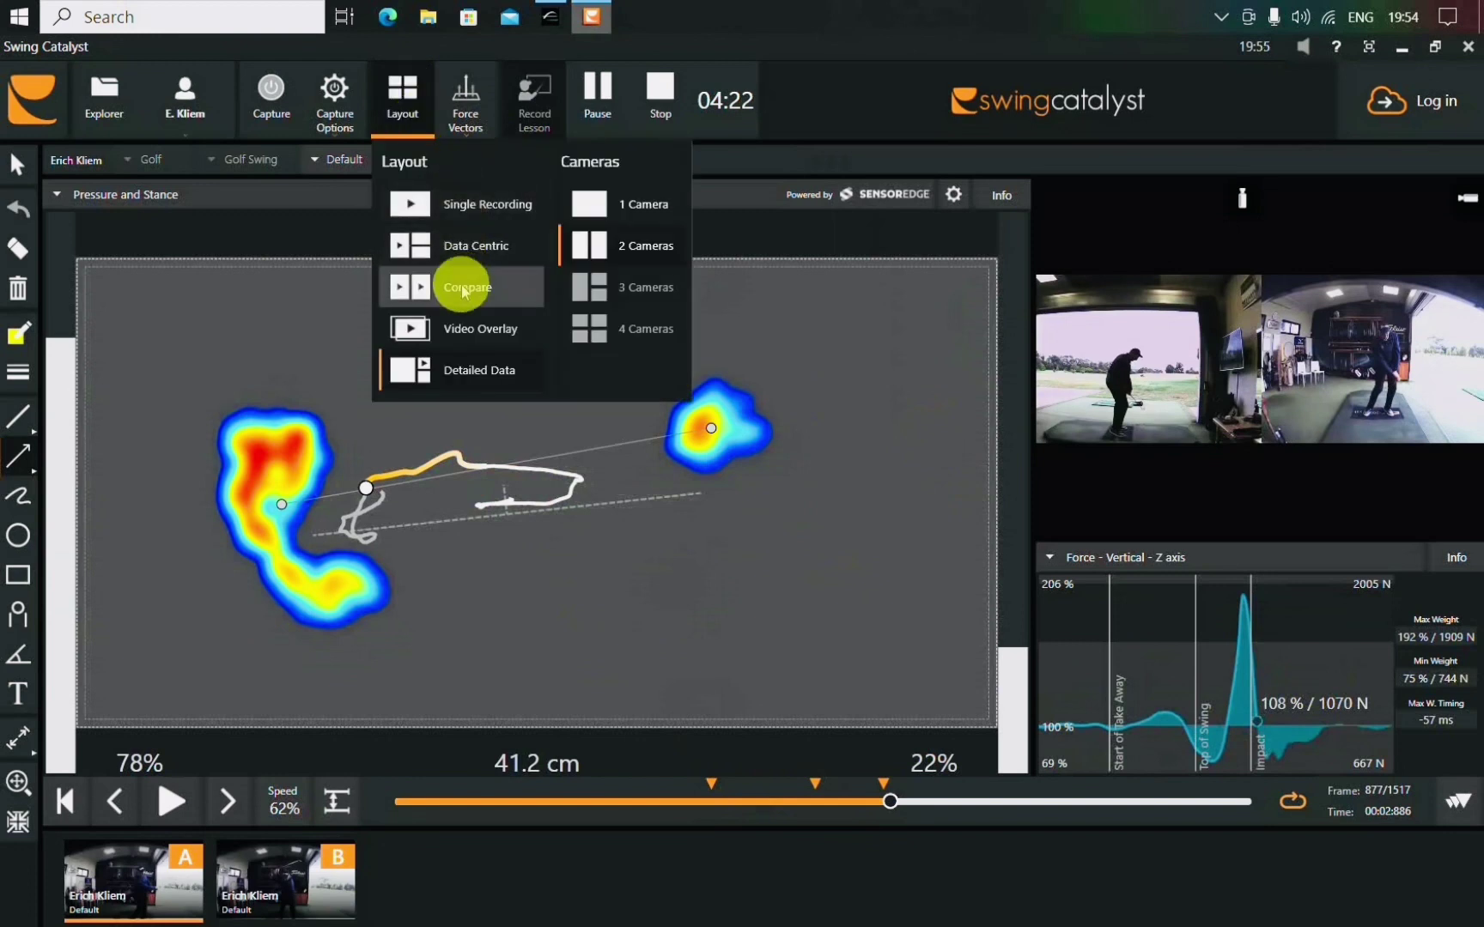
click(796, 468)
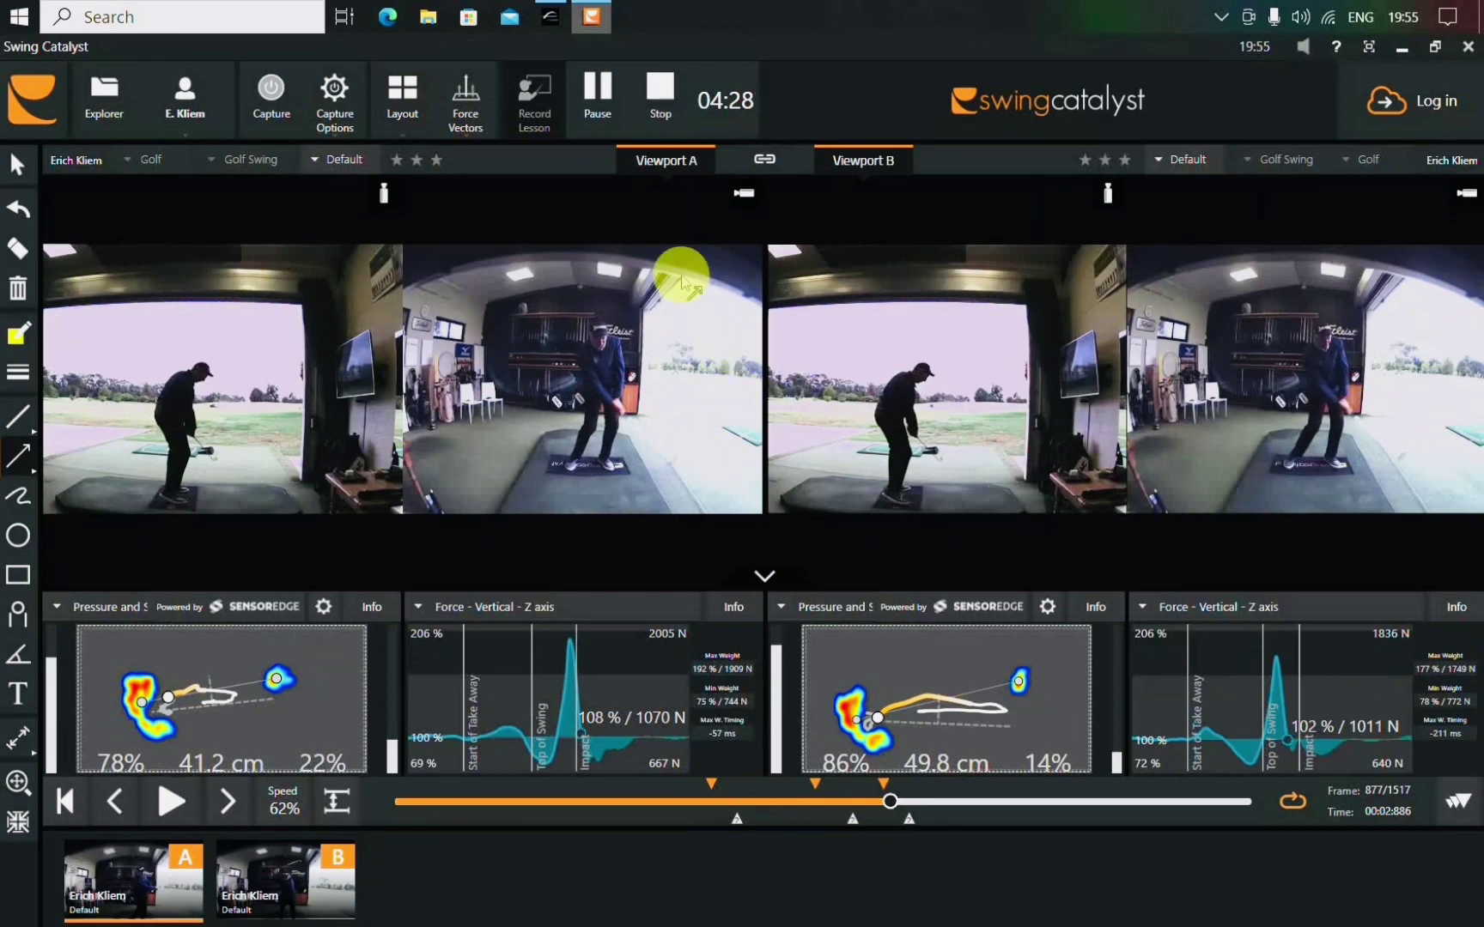
- Return to the Detailed Data layout and set its main data view to Tempo and Rhythm
click(398, 101)
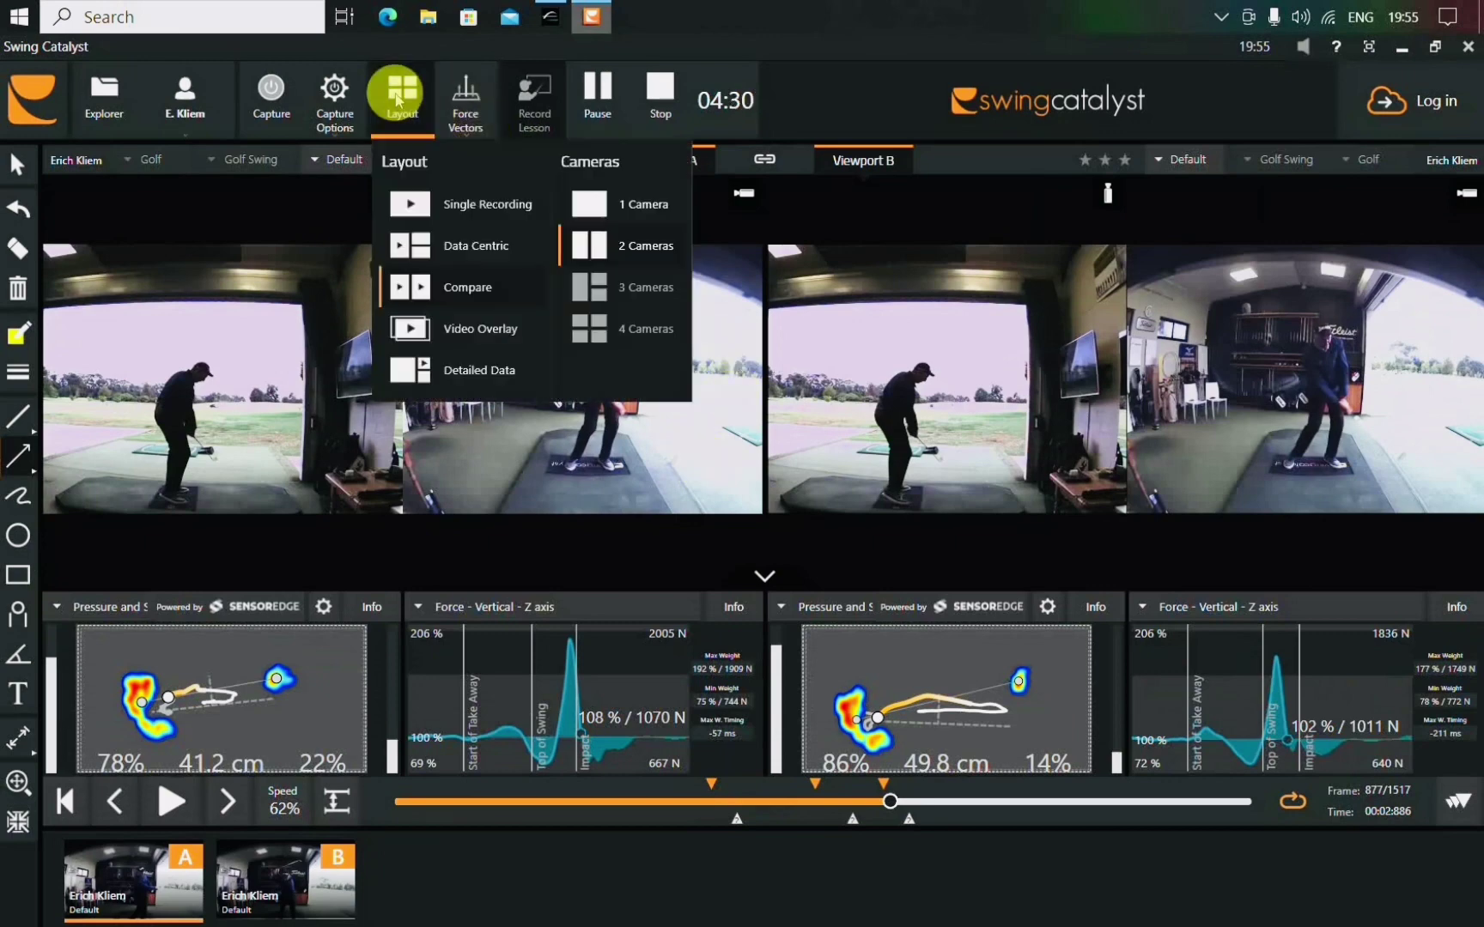
click(463, 376)
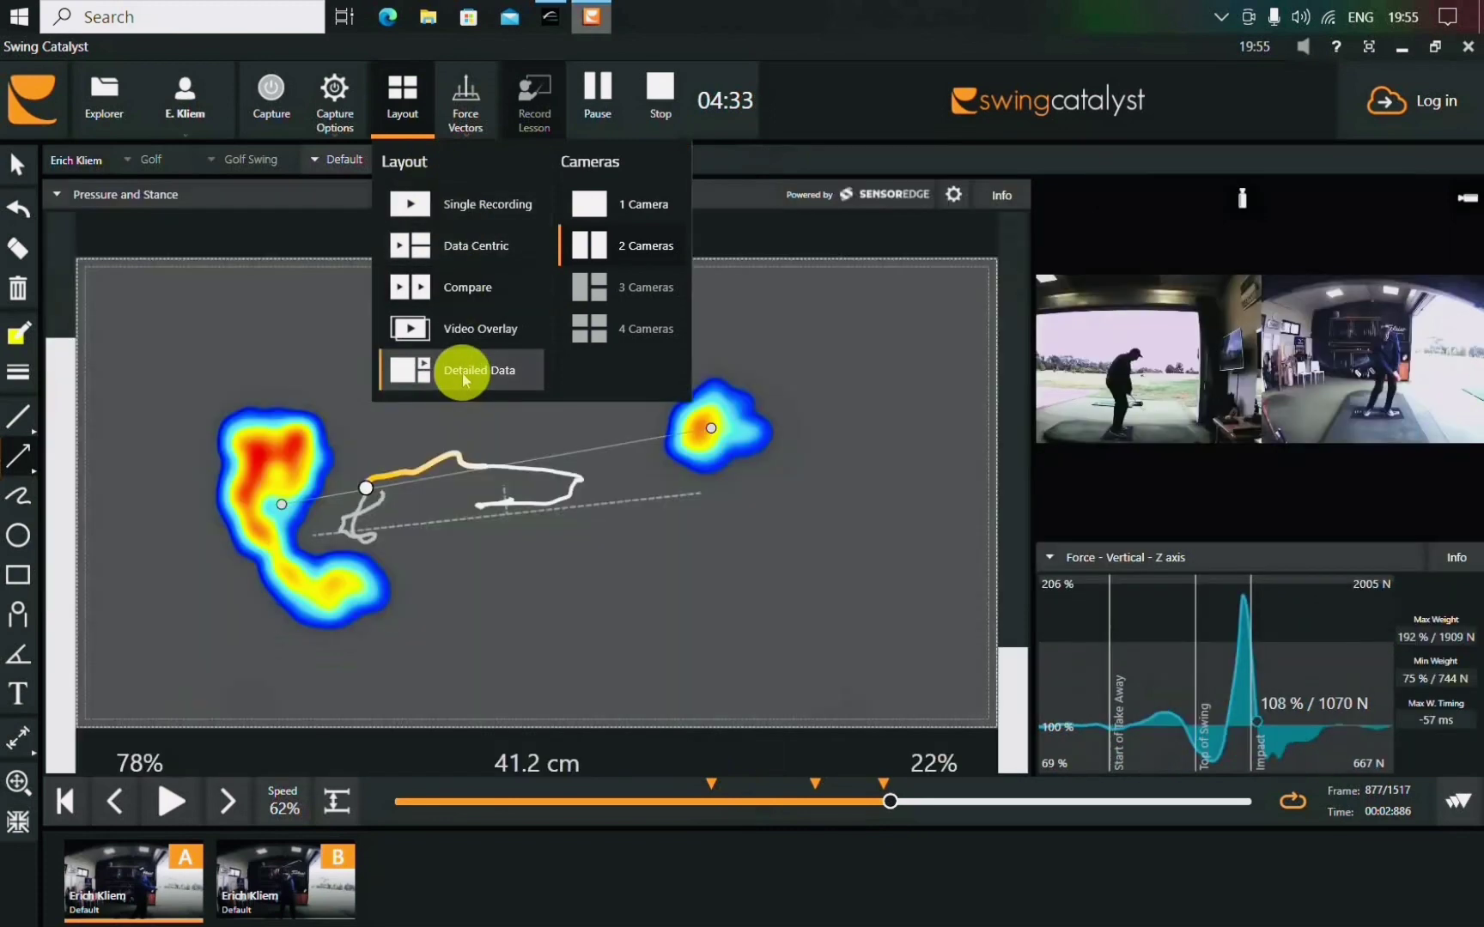
click(57, 197)
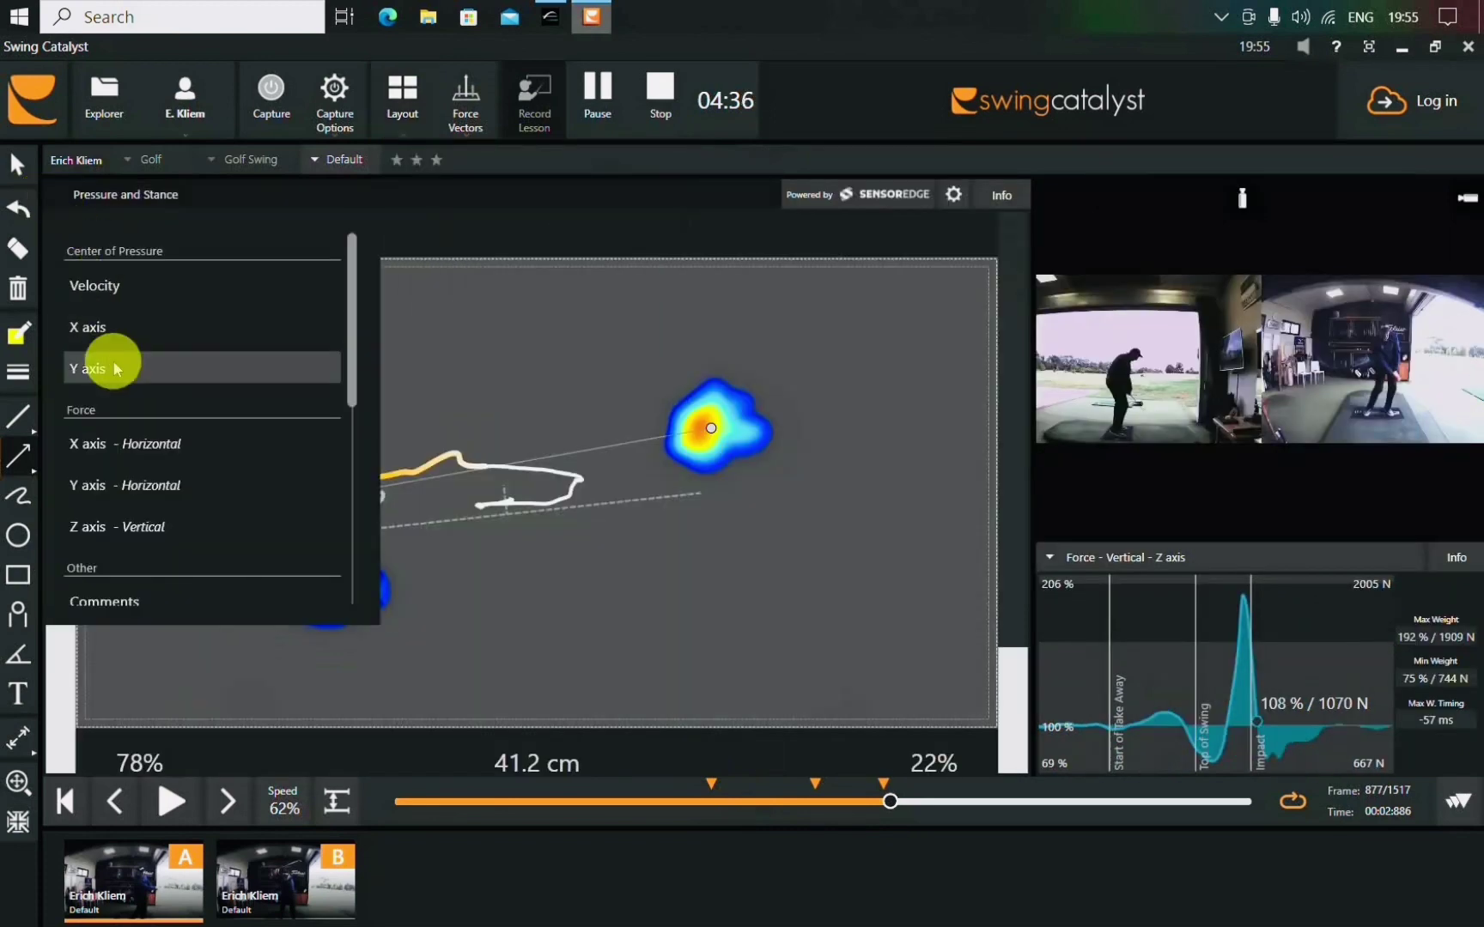
scroll(112, 378, down, 3)
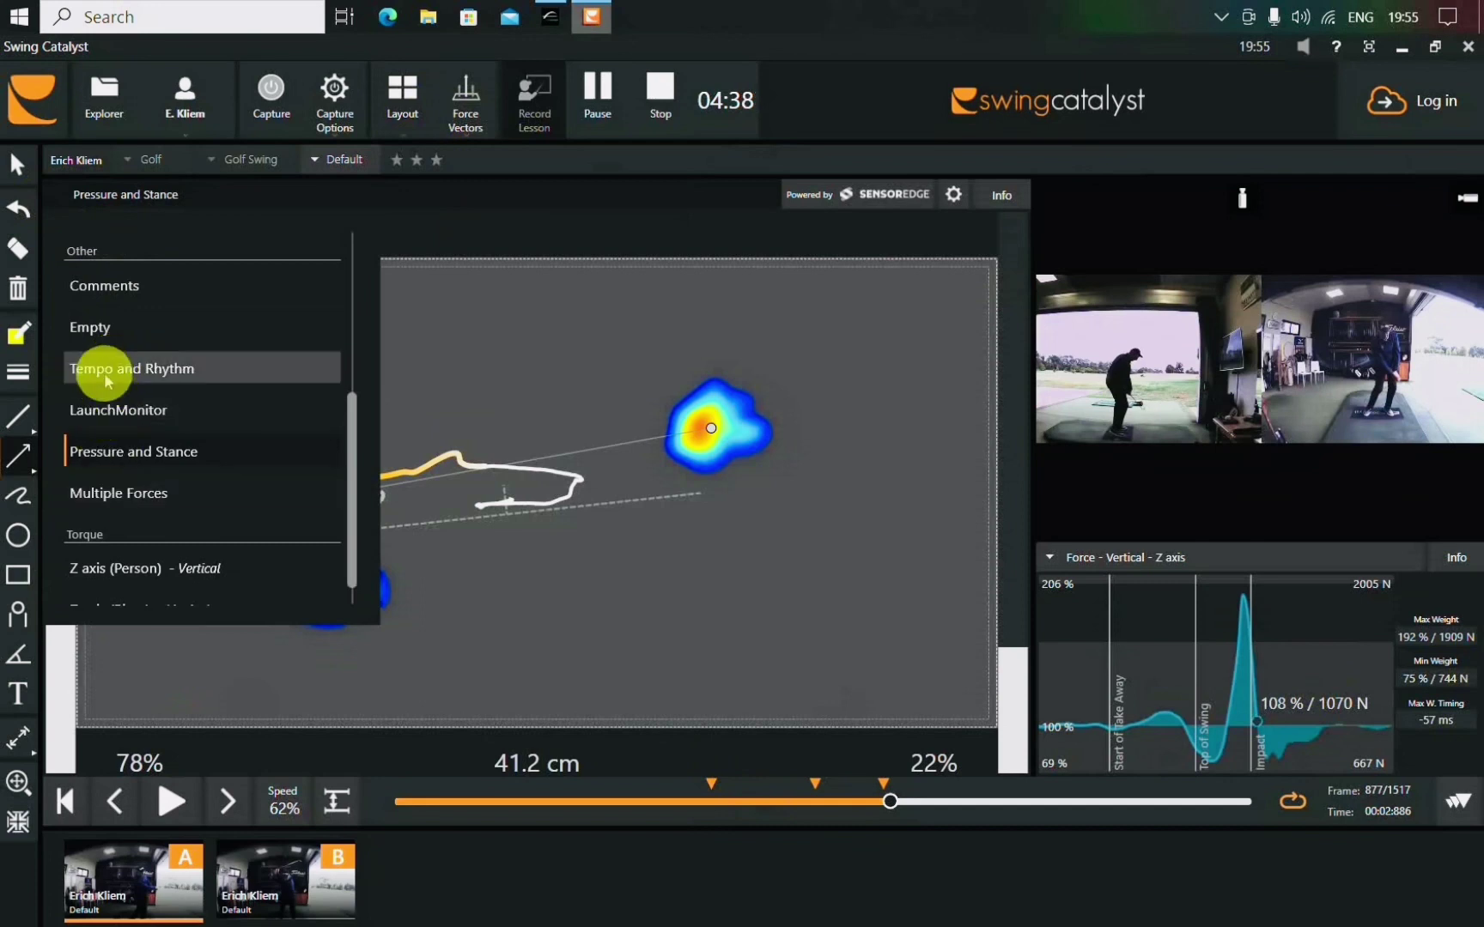
click(109, 370)
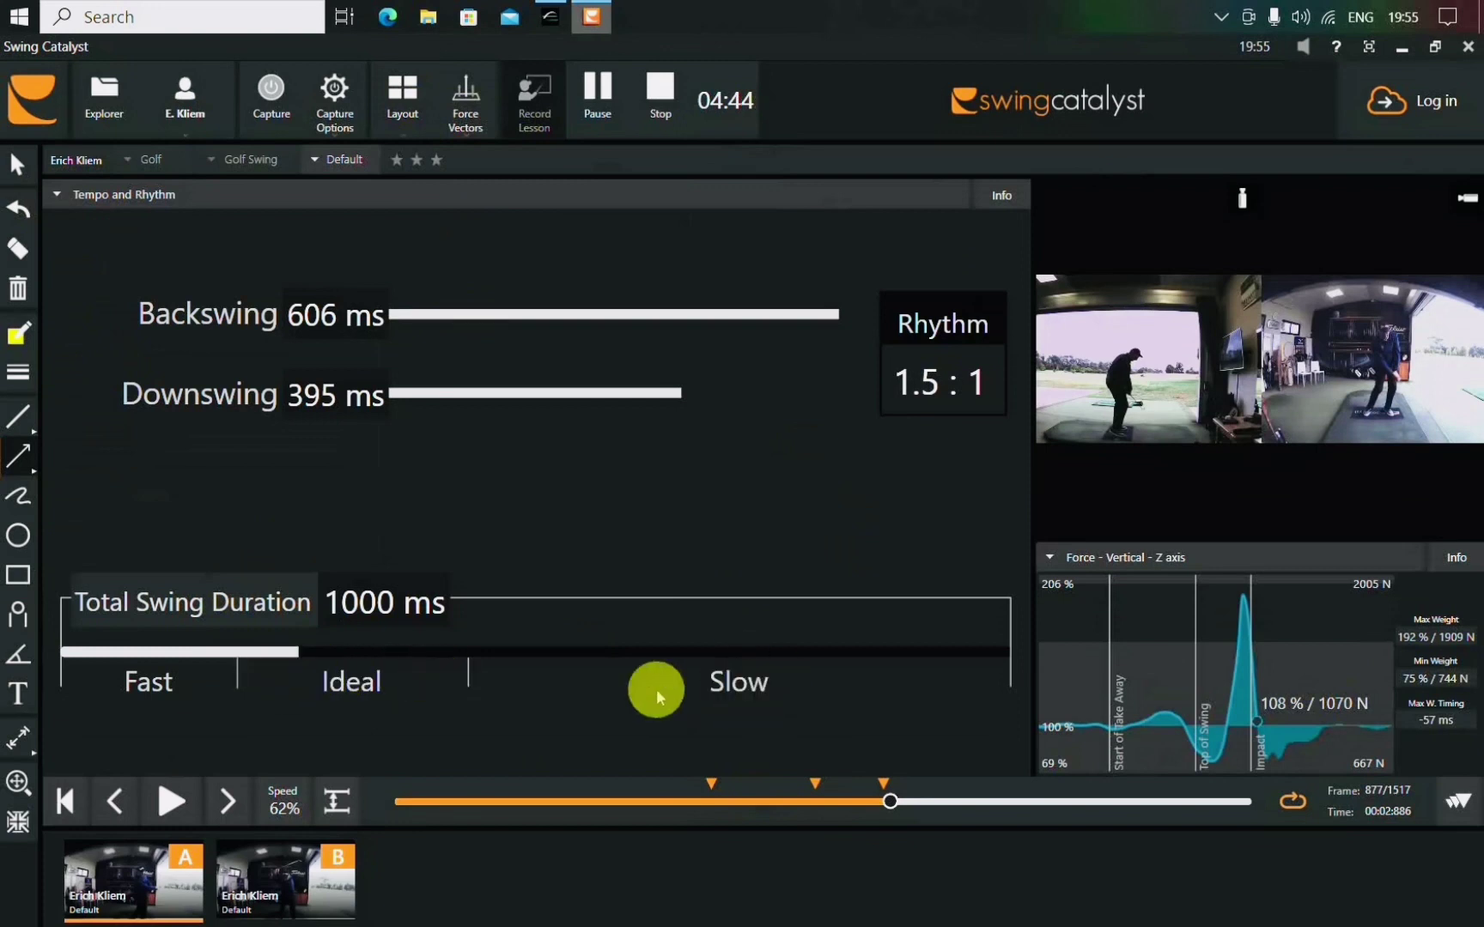
- Switch the layout back to Single Recording with two cameras
click(401, 88)
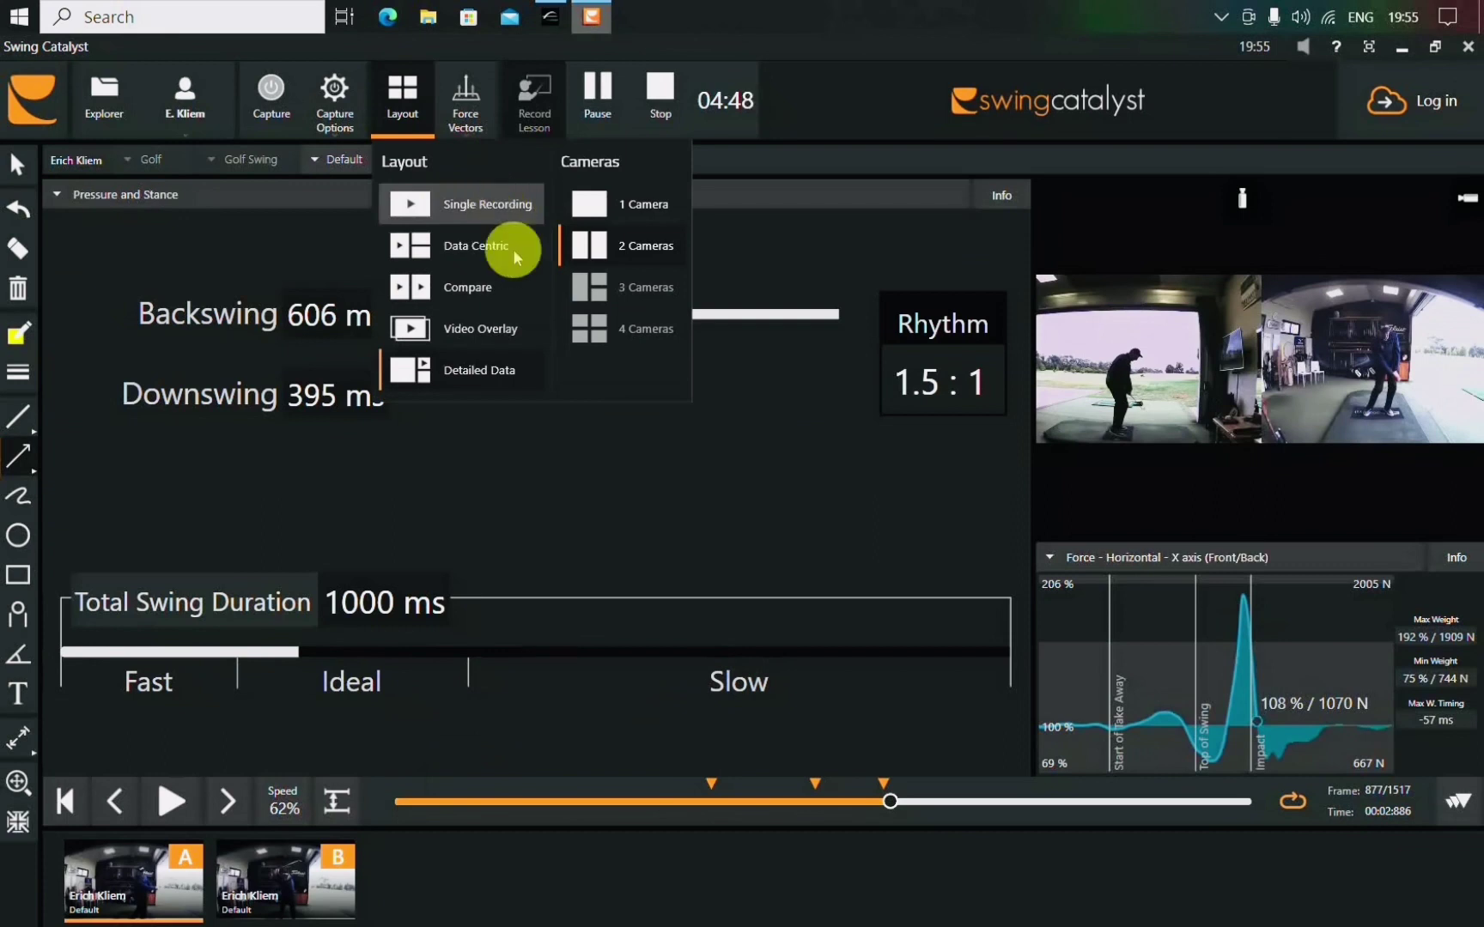
click(513, 248)
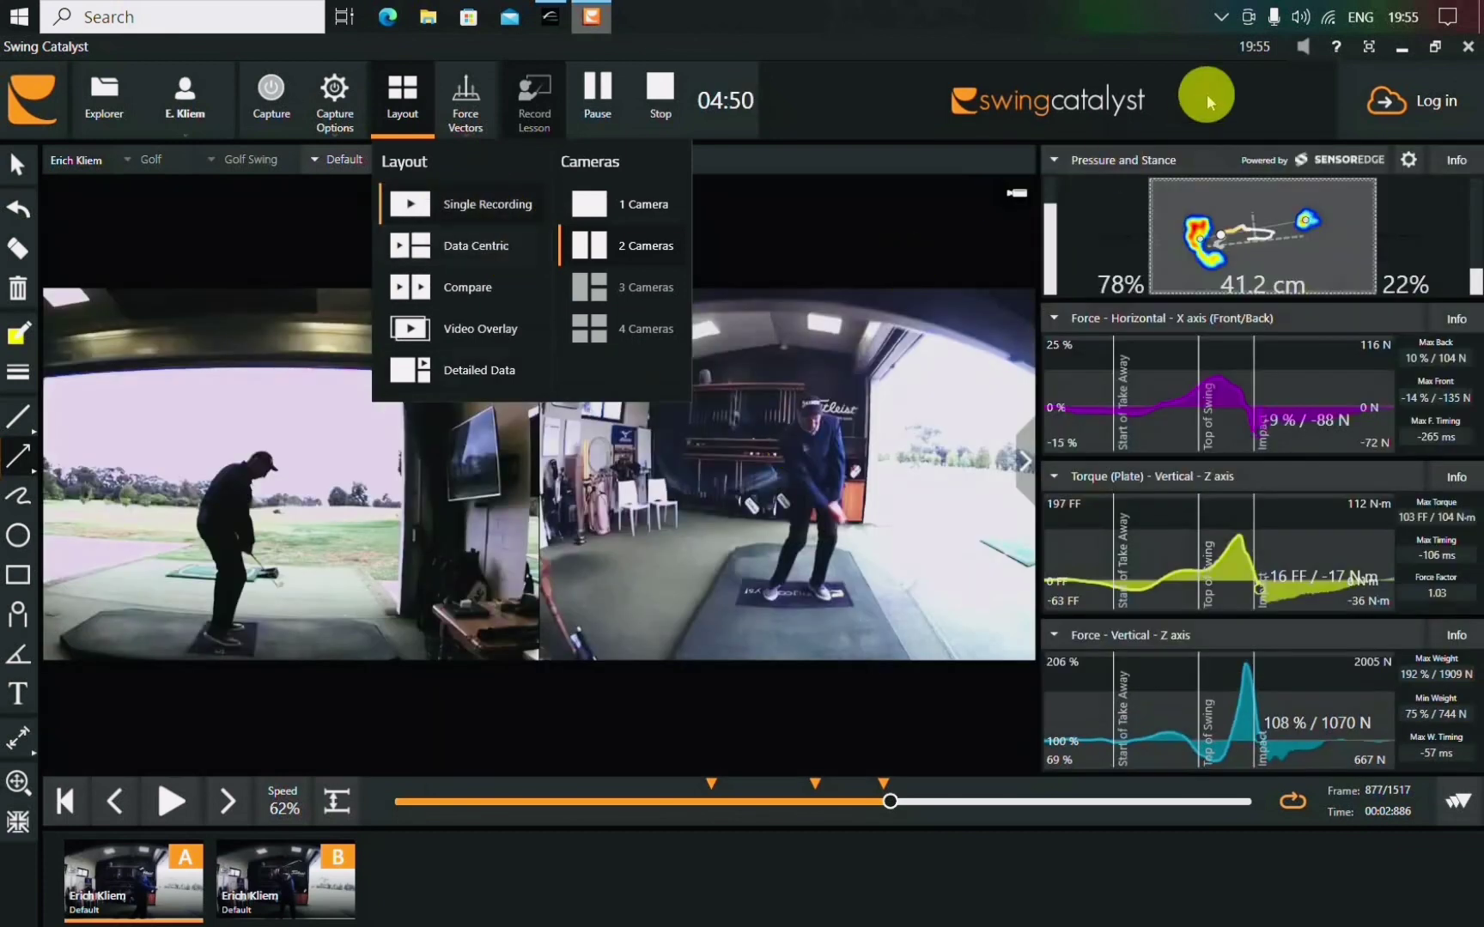
click(1195, 47)
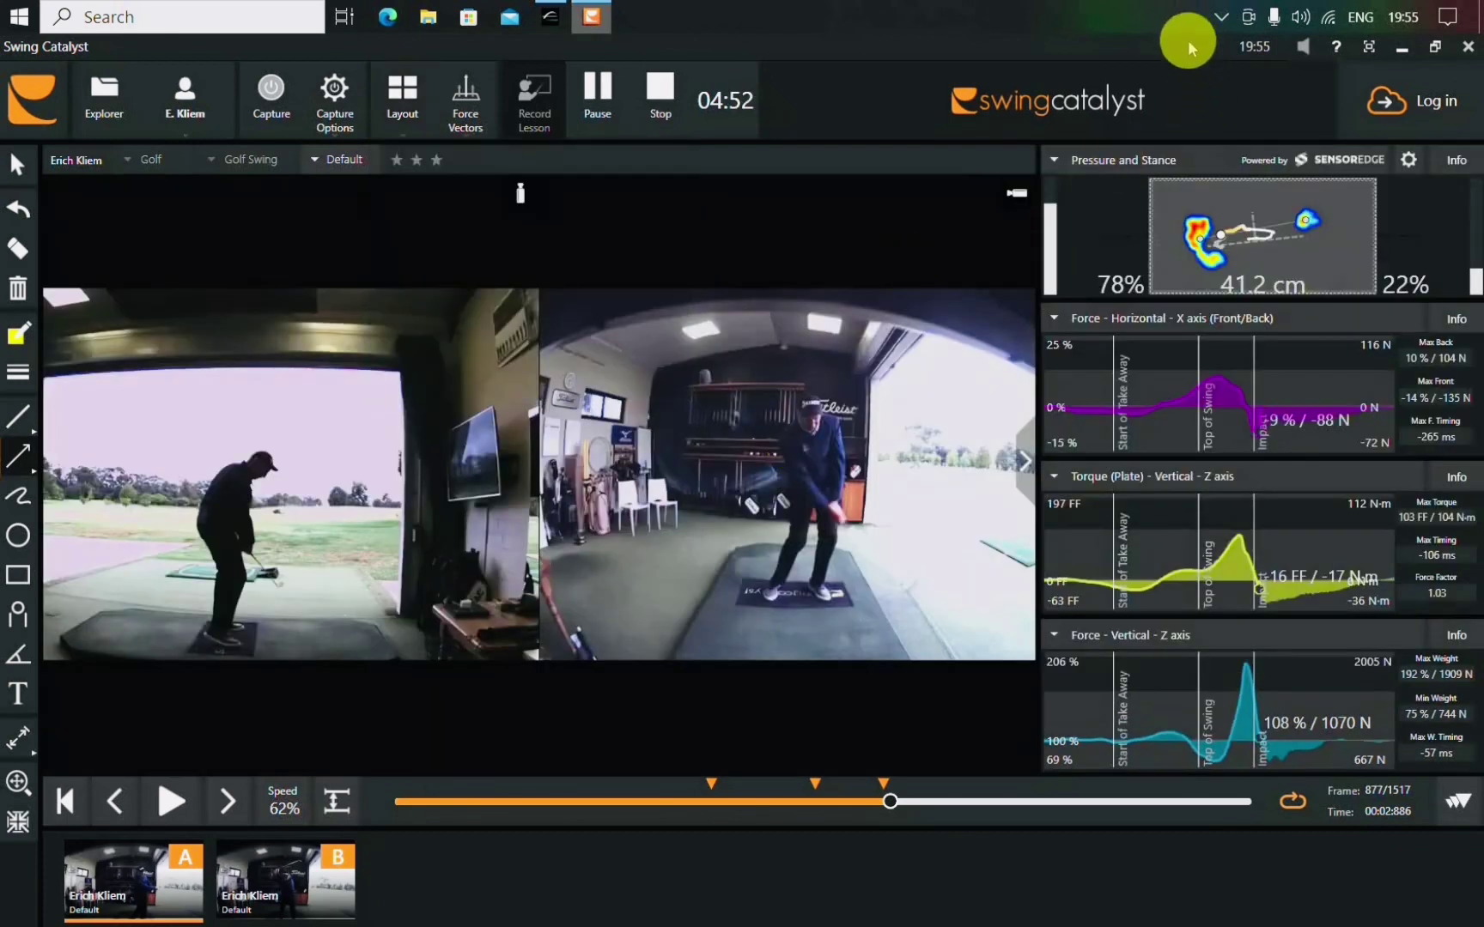
drag(1190, 50, 1065, 85)
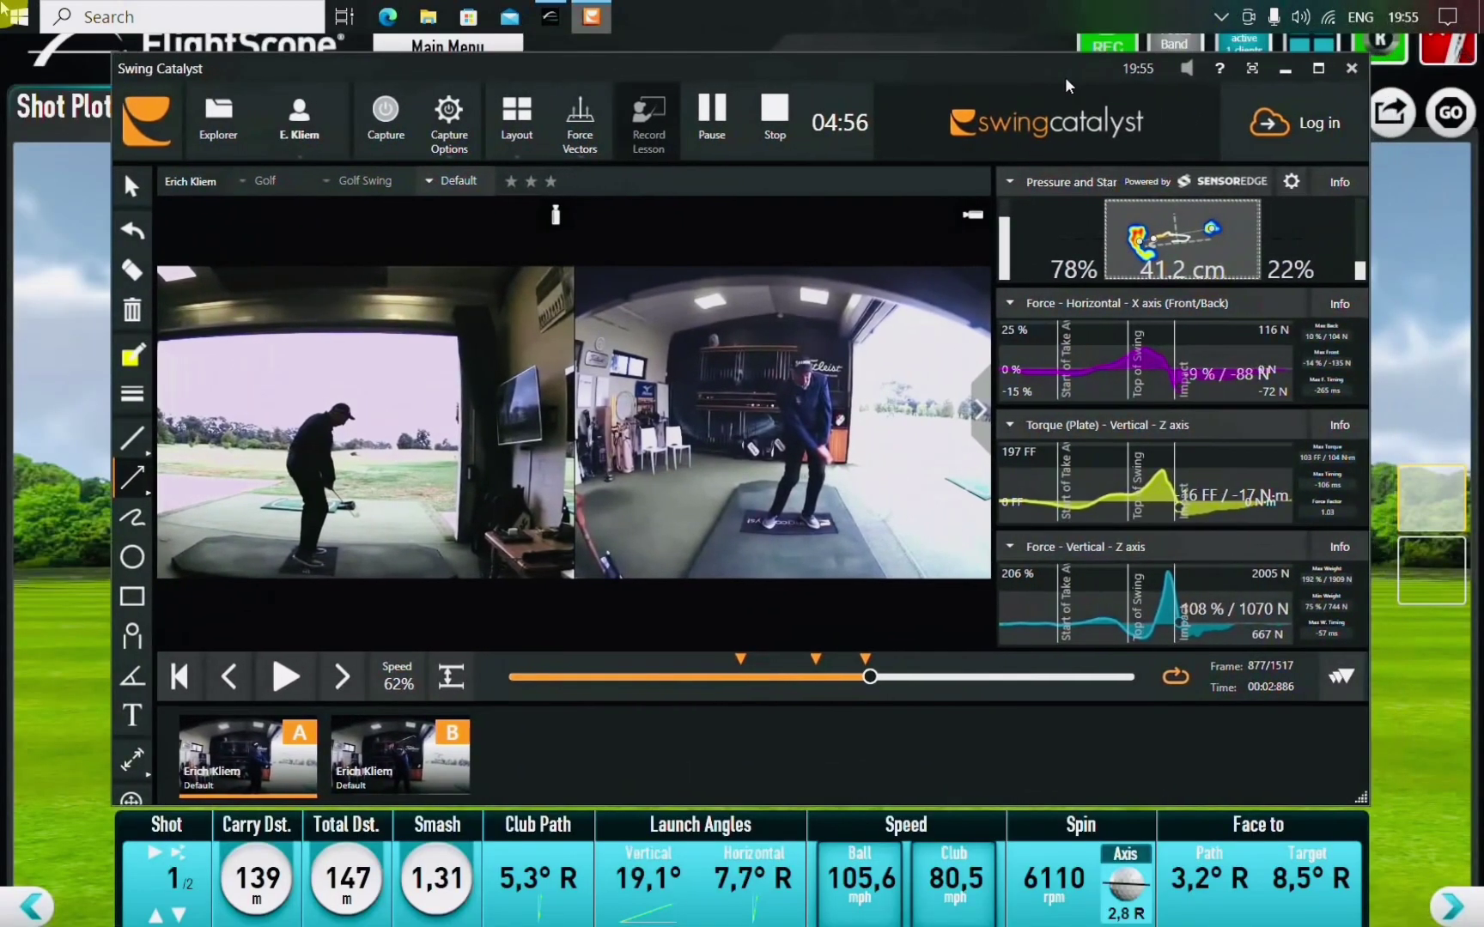
click(1066, 85)
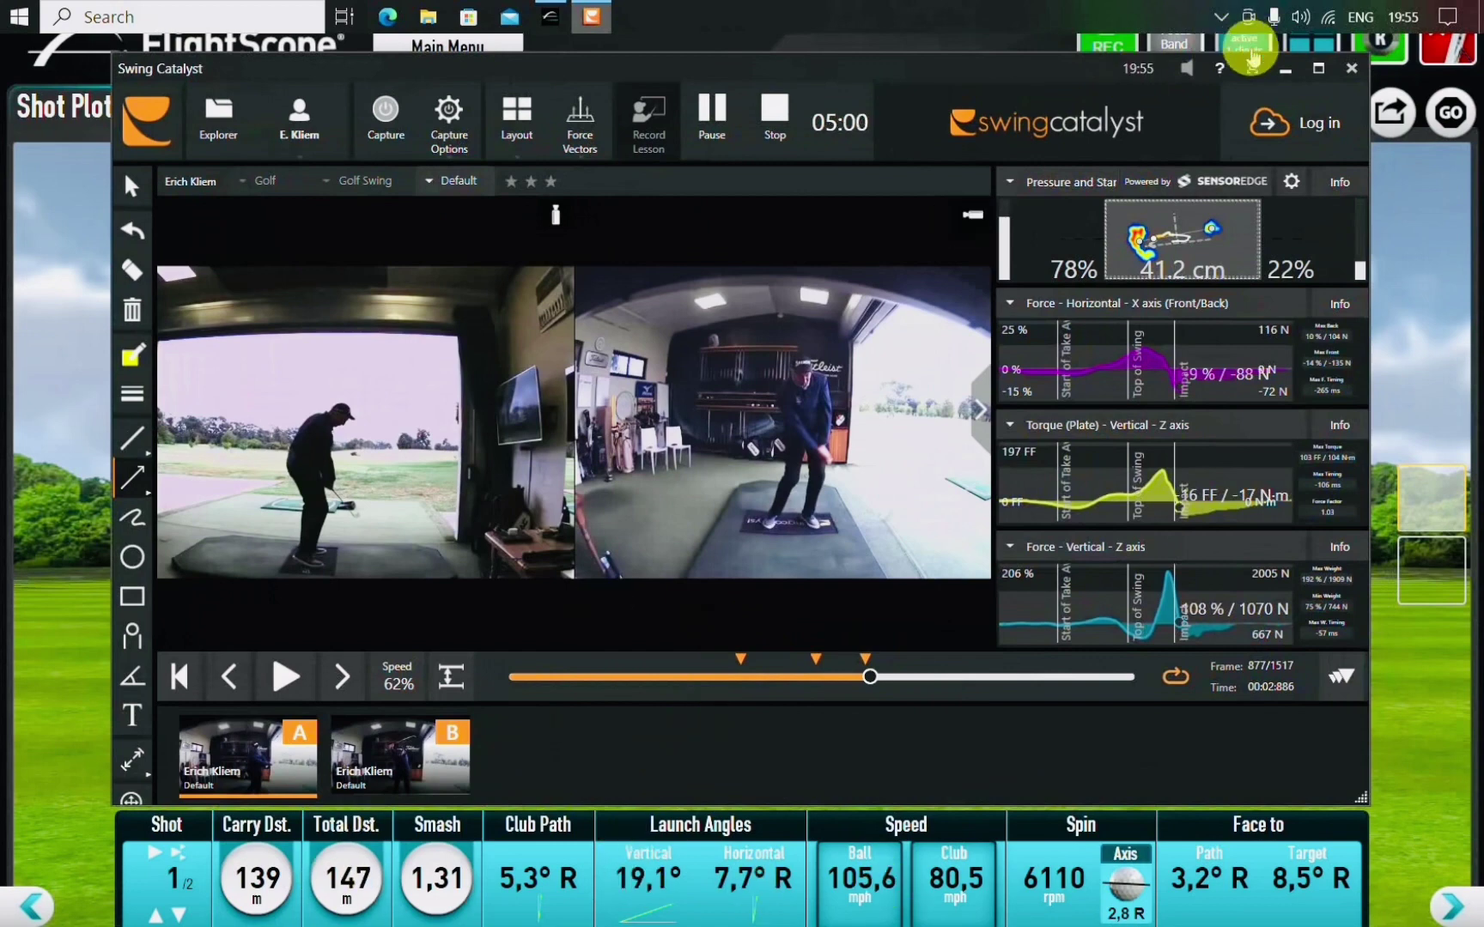
click(1319, 76)
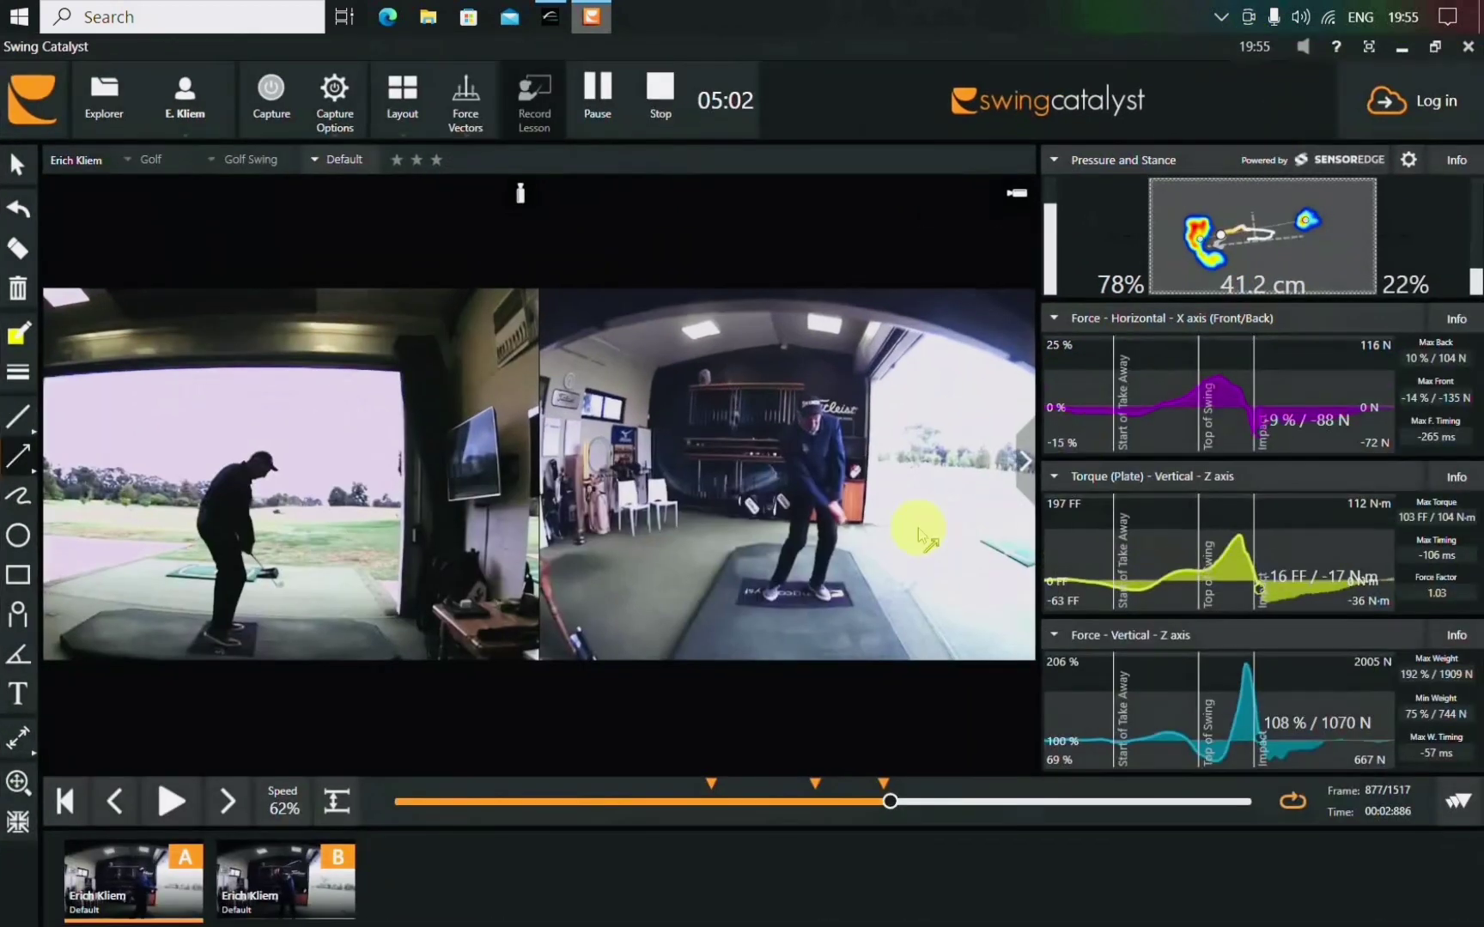
- Switch to the FlightScope software and open its Grouping view for the 7 Iron shots
key(alt+Tab)
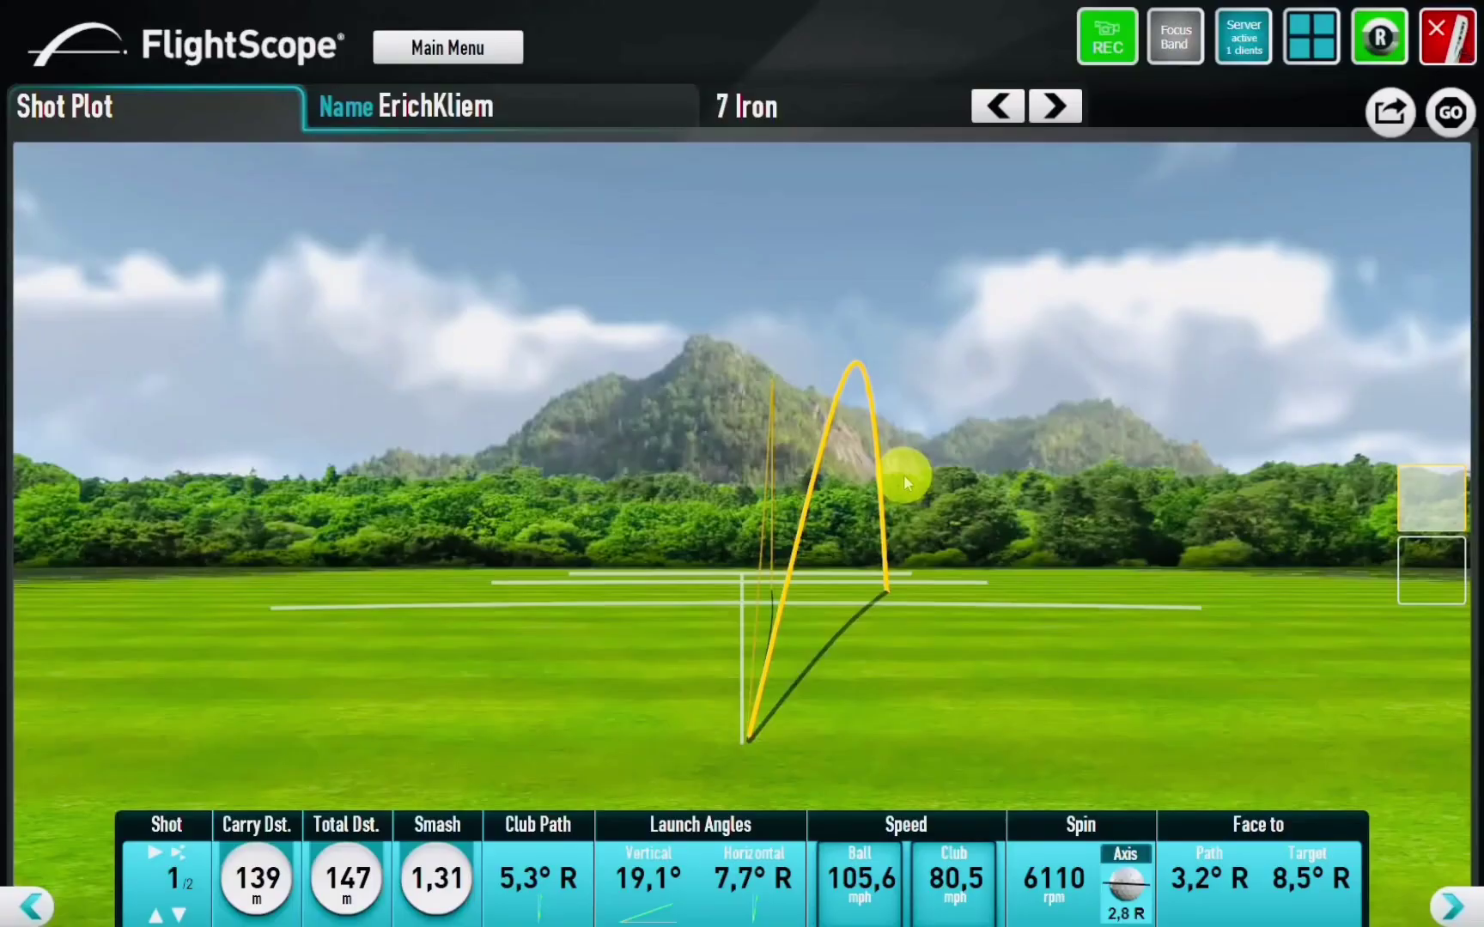
click(1308, 44)
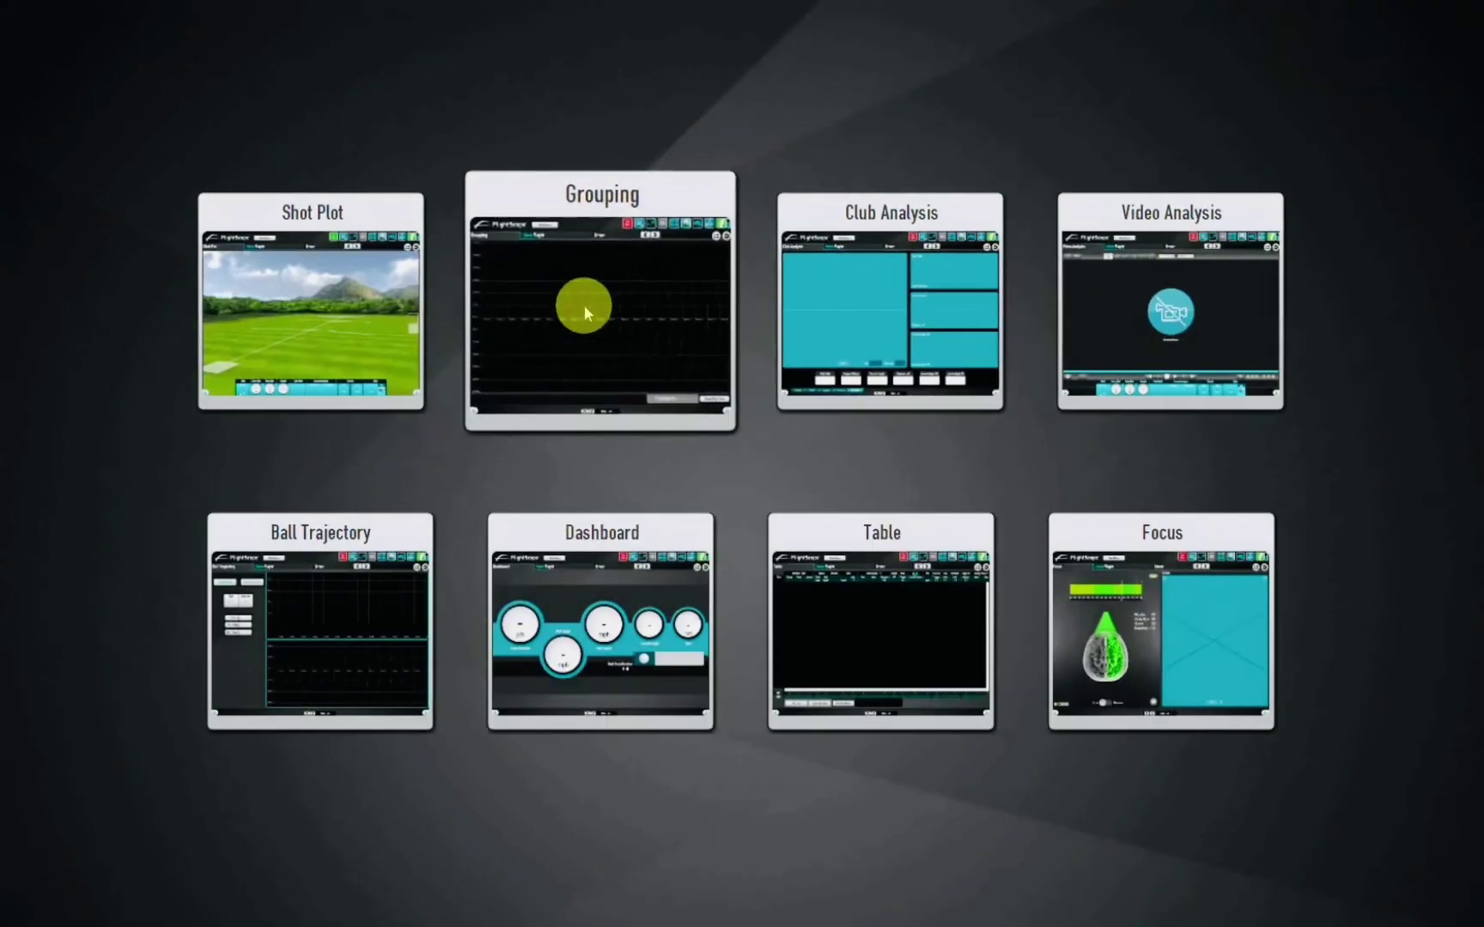
click(556, 305)
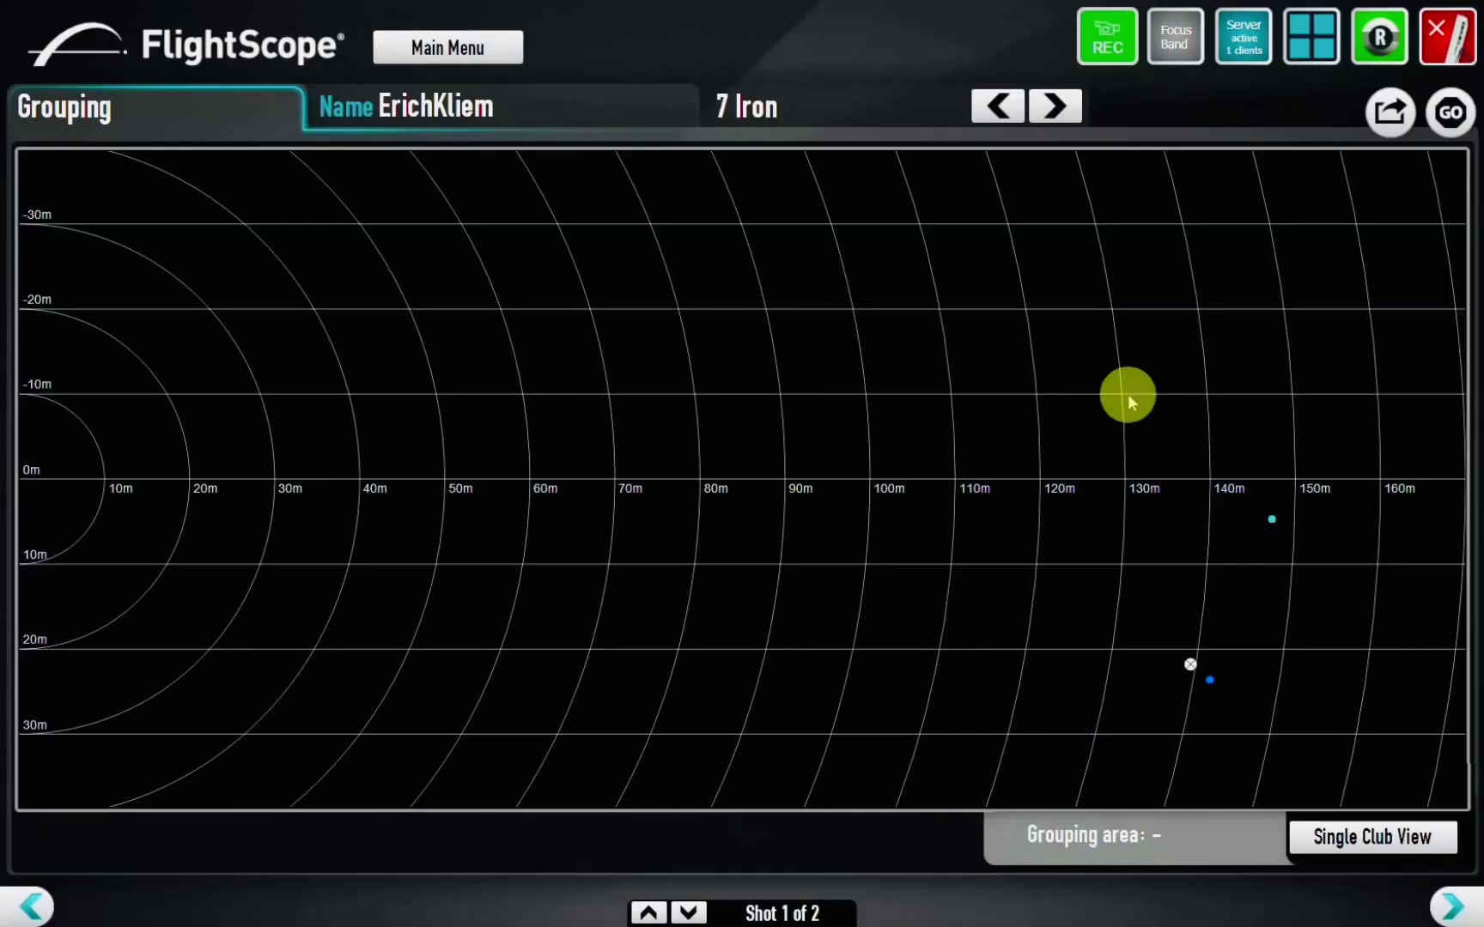
- Examine the club path and face angles in the Club Analysis view, and open the Table view
click(1311, 38)
click(914, 300)
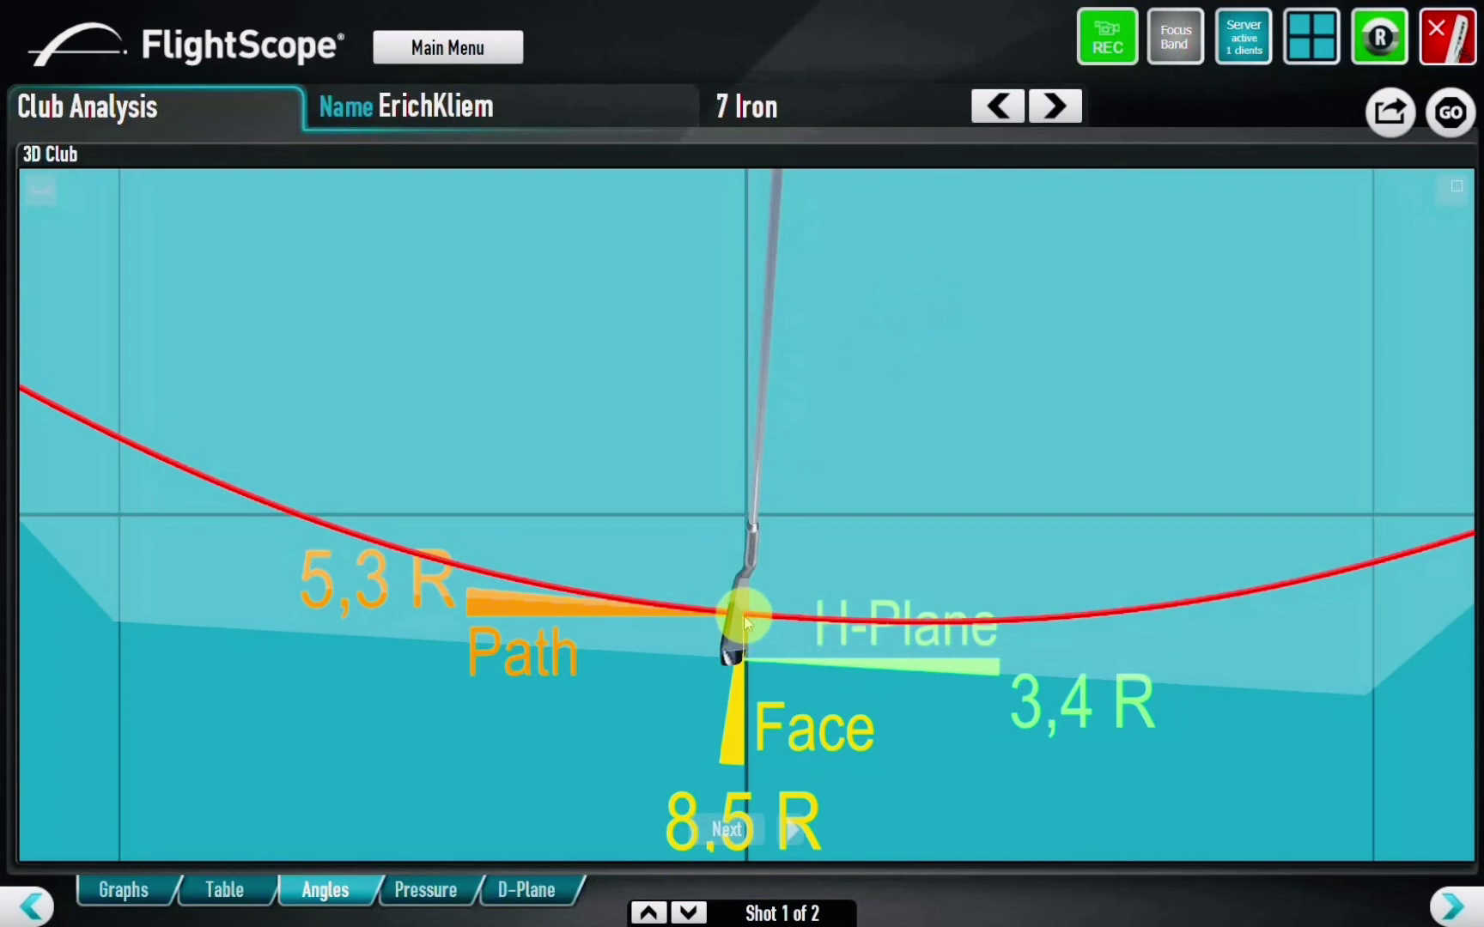
click(1308, 38)
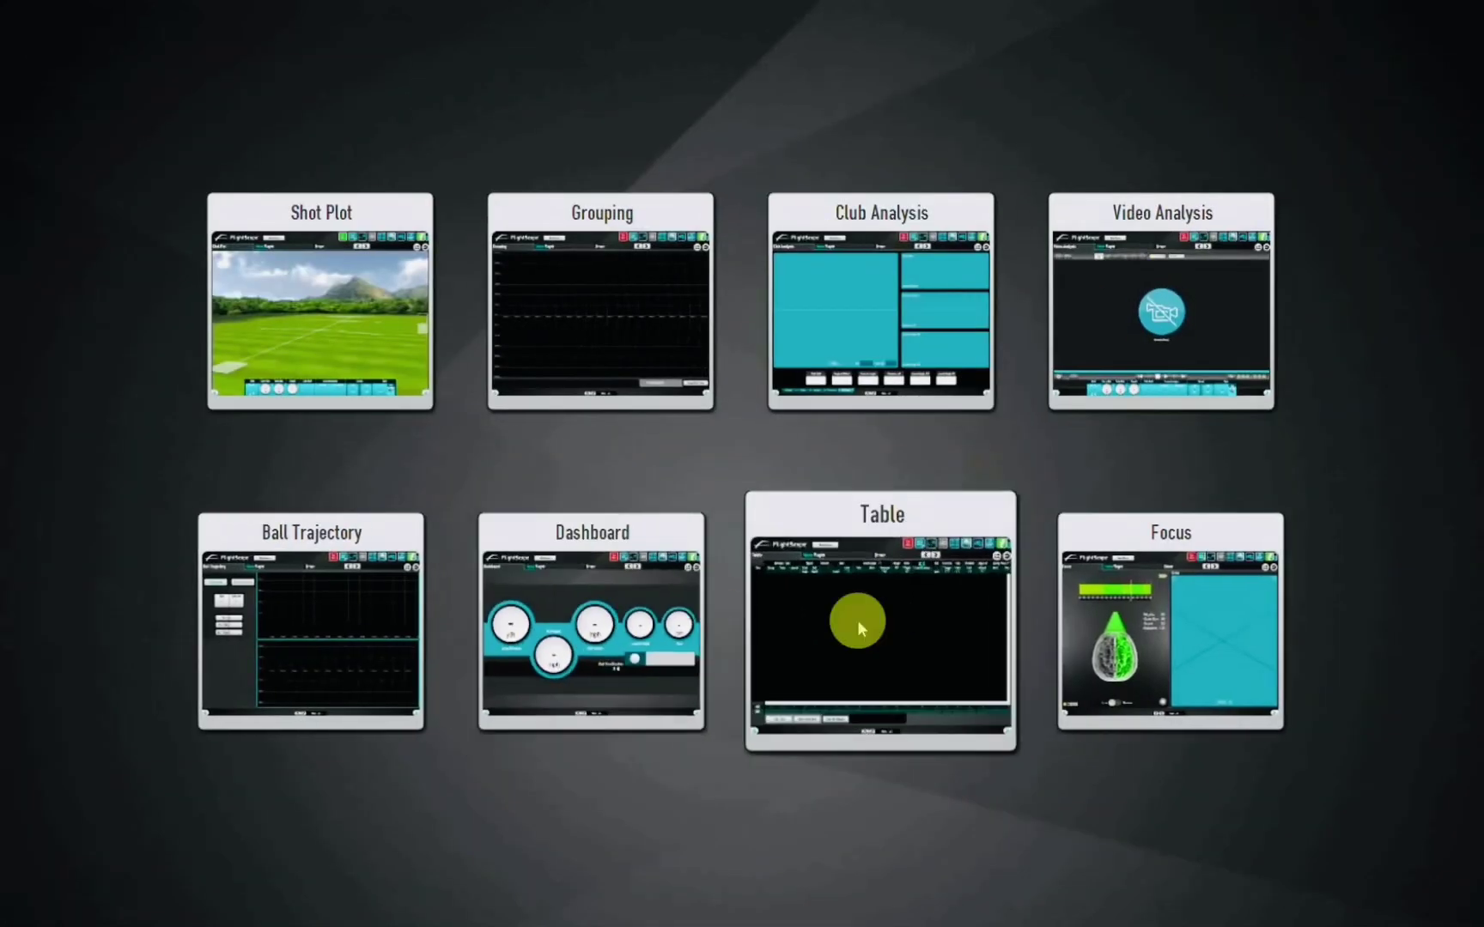
click(857, 620)
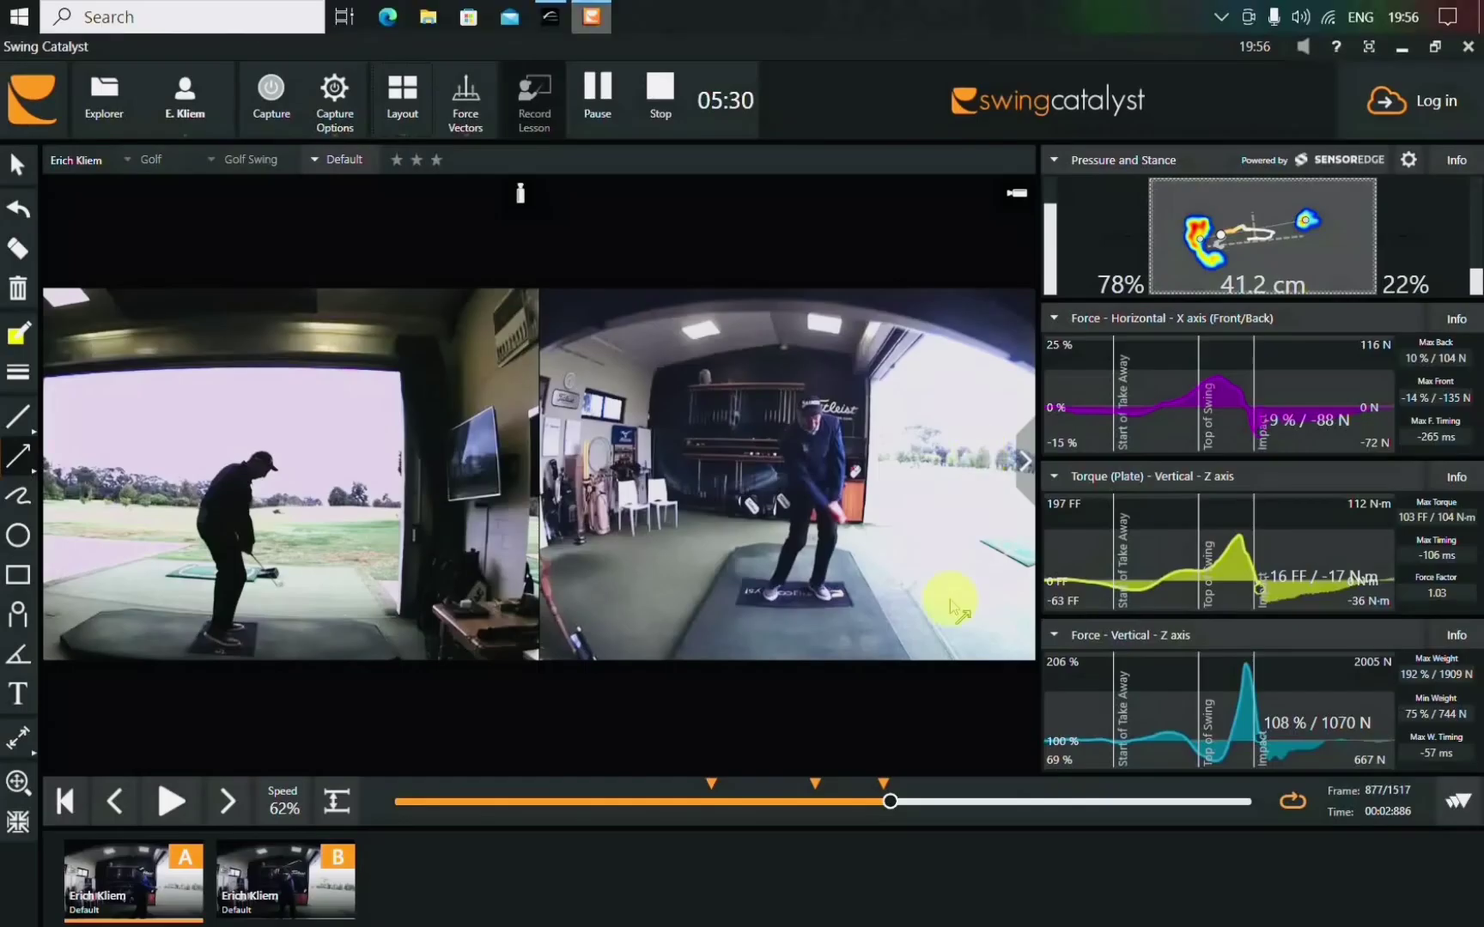
- Return to Swing Catalyst and scrub the swing back to the start of take away
drag(890, 801, 715, 801)
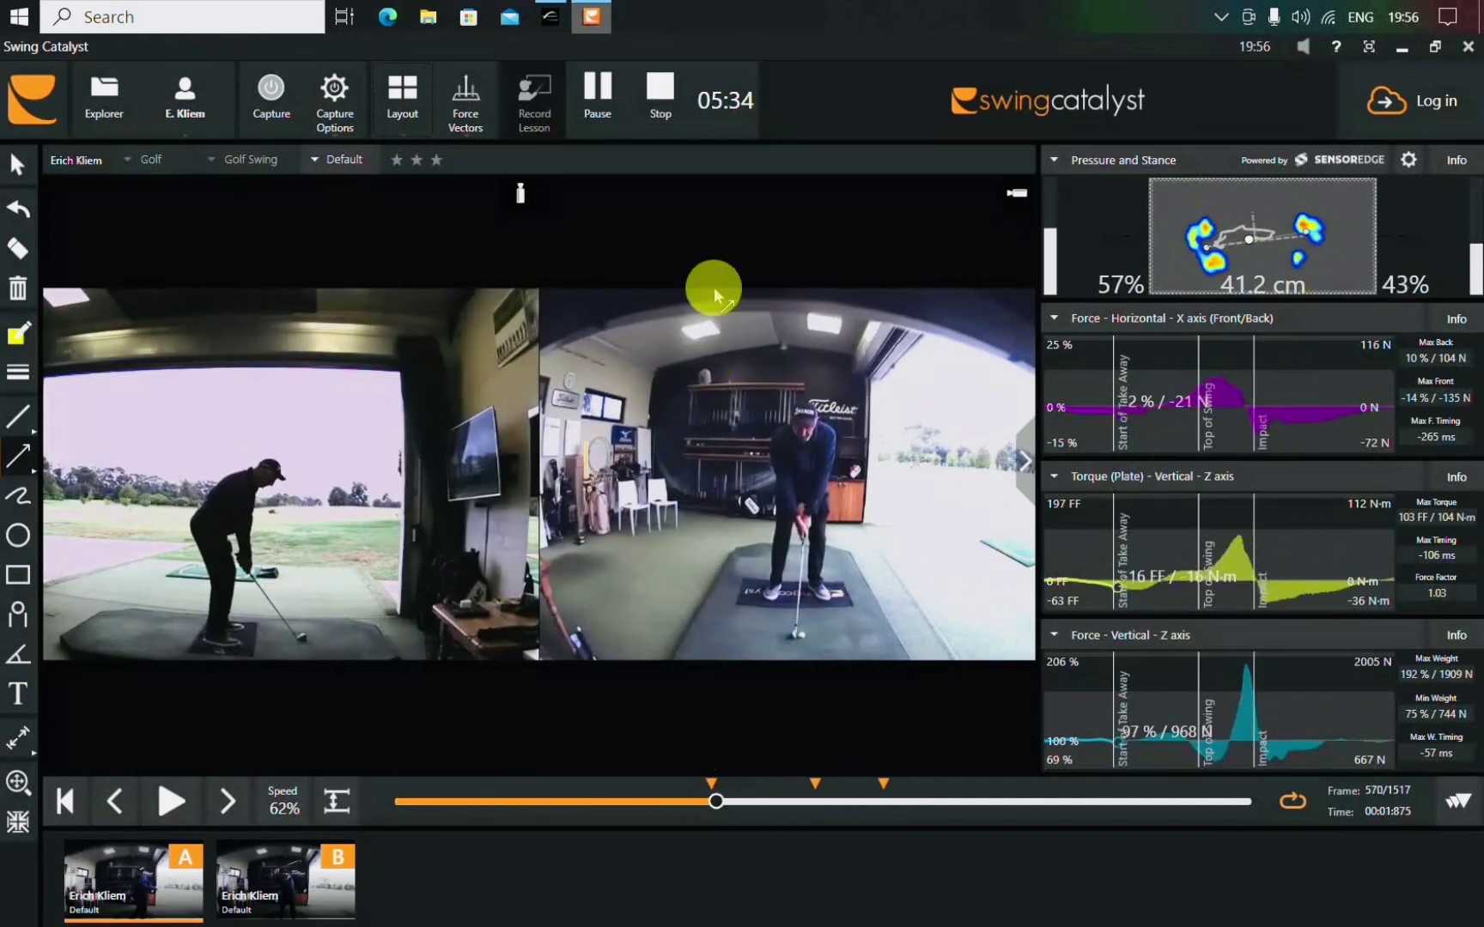